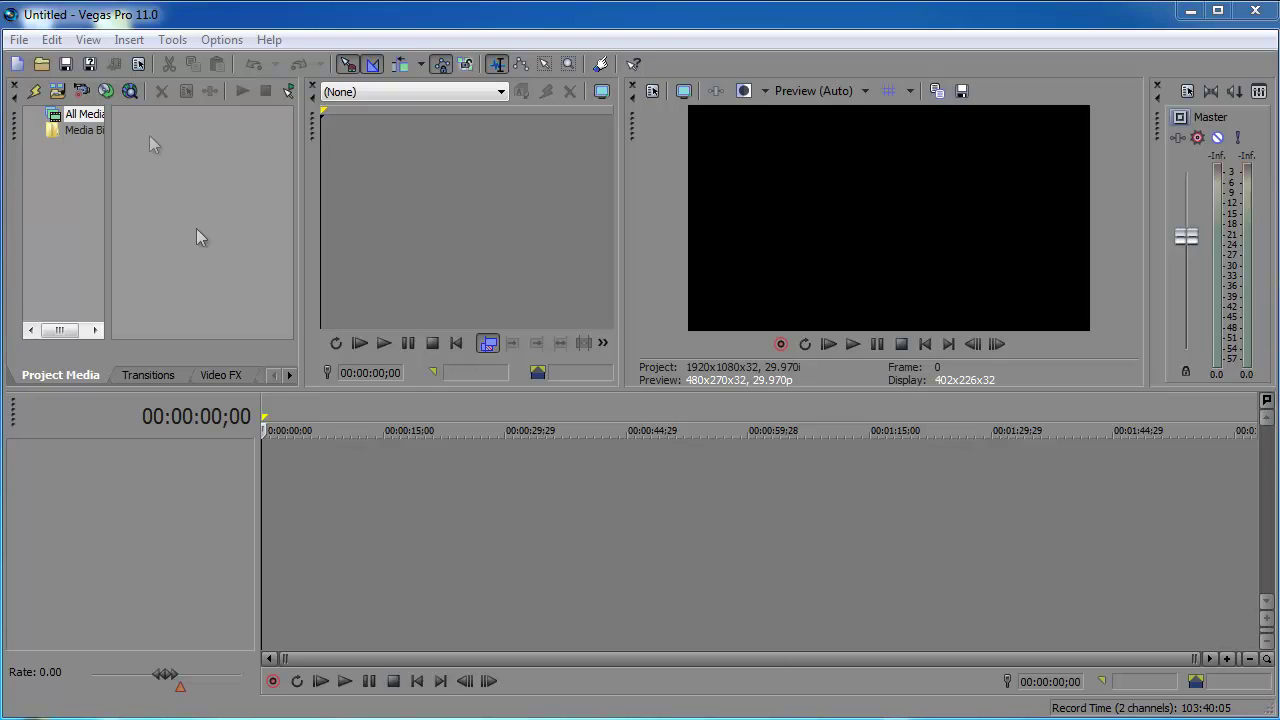
Step: Open the project properties and browse the template list without changing it
{"action": "left_click", "coordinate": [20, 41]}
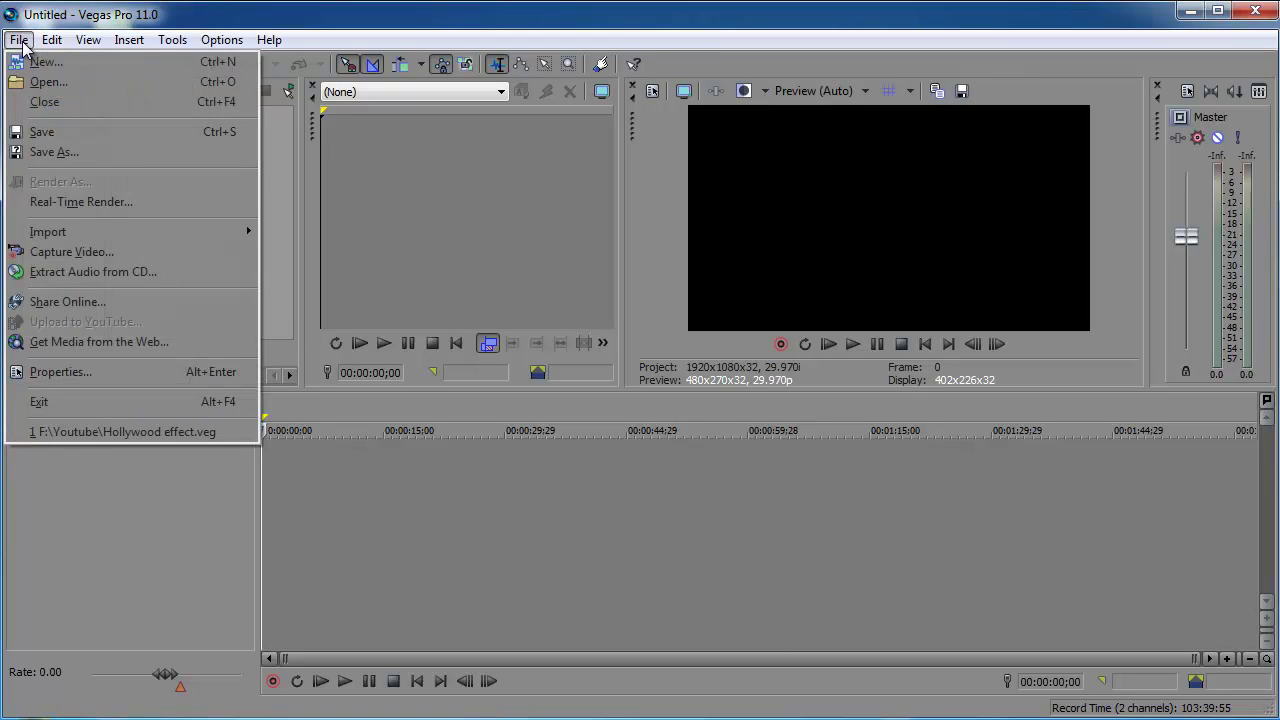
{"action": "left_click", "coordinate": [94, 373]}
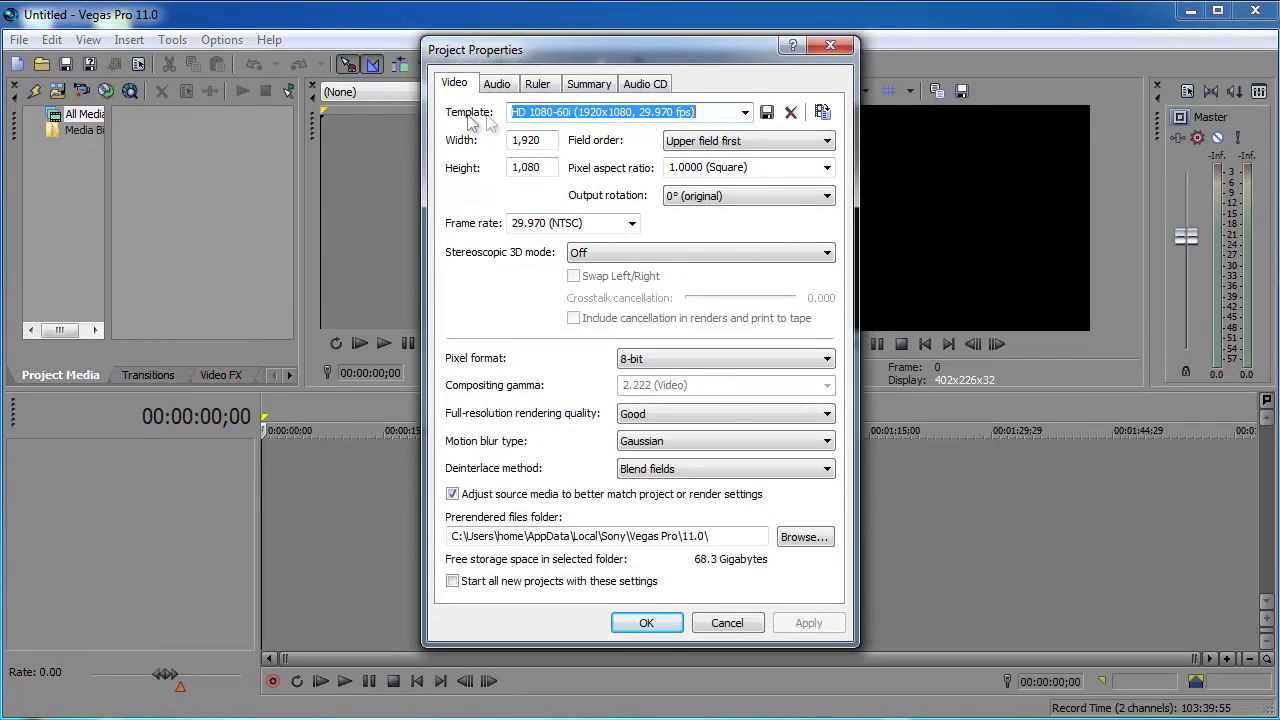
{"action": "left_click", "coordinate": [745, 112]}
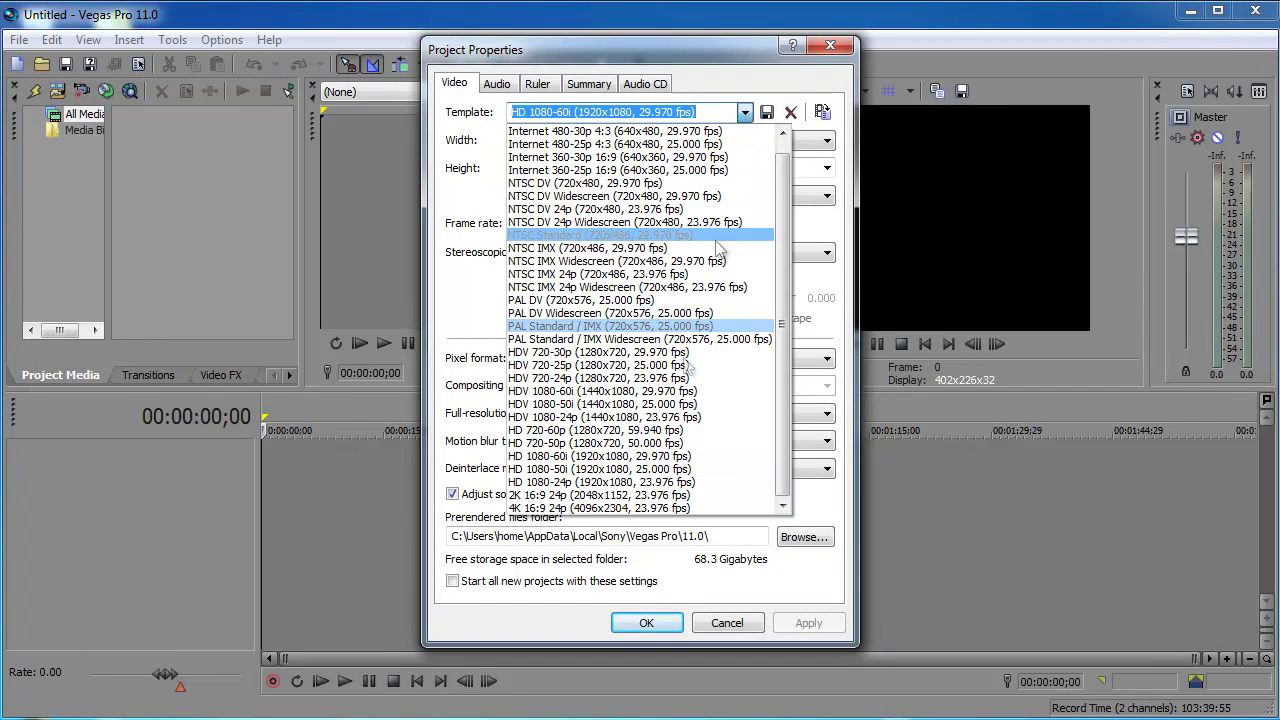
{"action": "scroll", "coordinate": [652, 497], "scroll_direction": "up", "scroll_amount": 1}
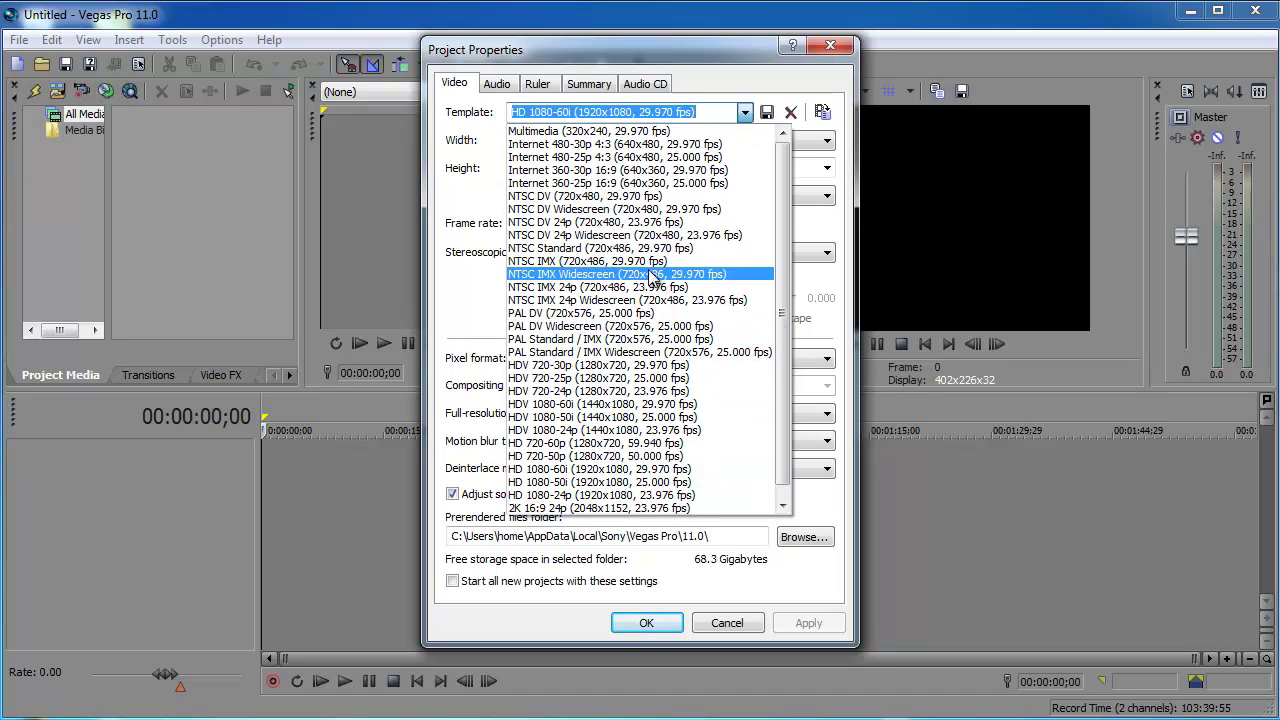
{"action": "left_click", "coordinate": [704, 80]}
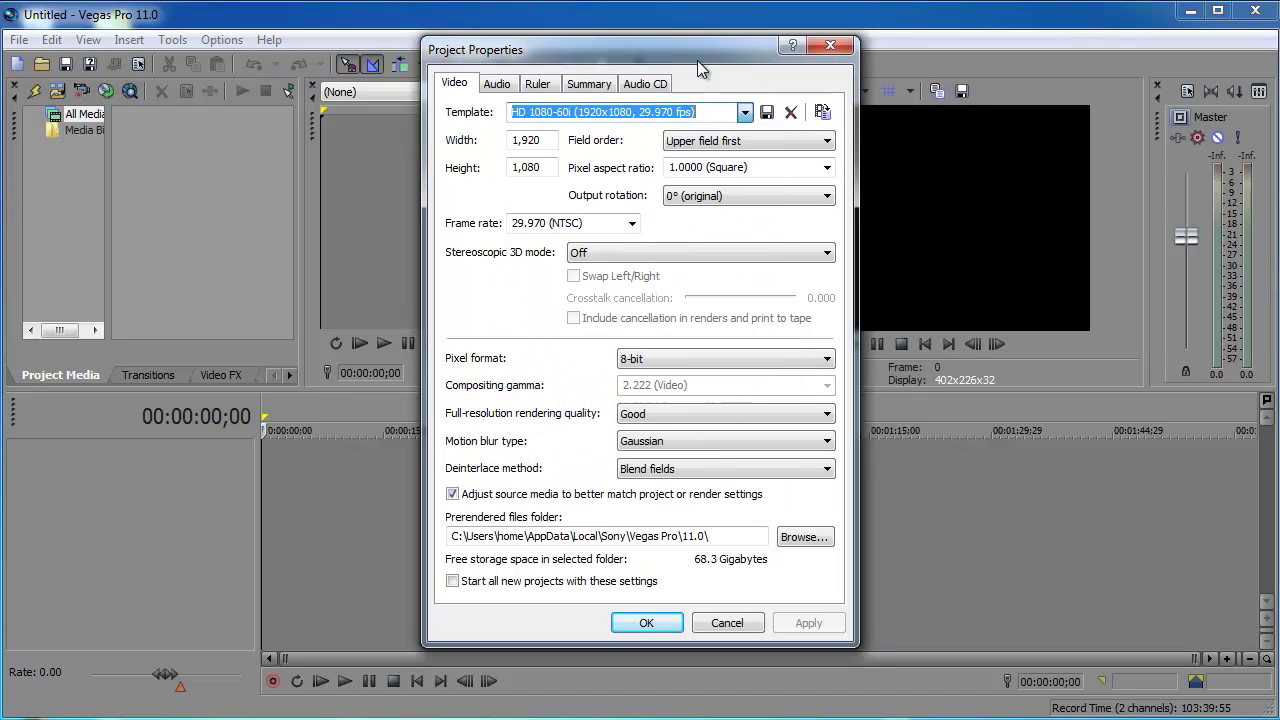
Step: Match the project video settings to 00000.MTS in the Beginning vegas folder and apply
{"action": "left_click", "coordinate": [822, 113]}
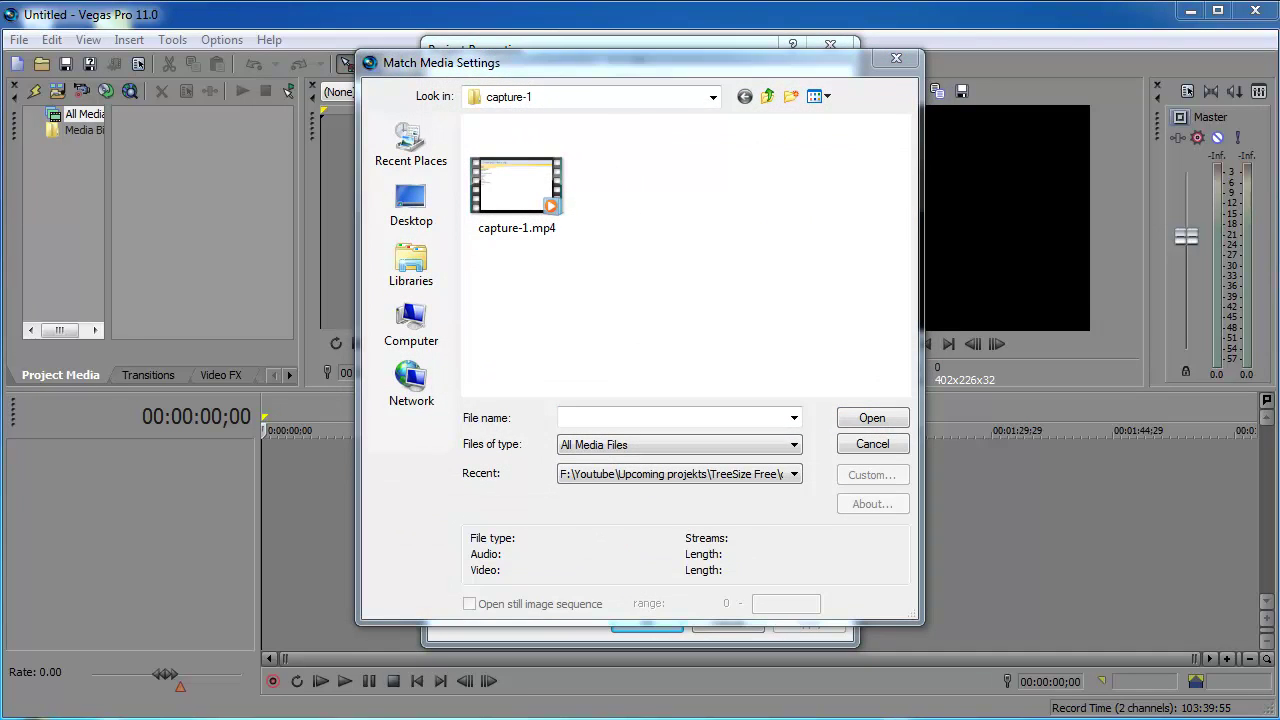
{"action": "left_click", "coordinate": [582, 417]}
{"action": "type", "text": "F:\\Youtube\\Beginning vegas"}
{"action": "left_click", "coordinate": [890, 421]}
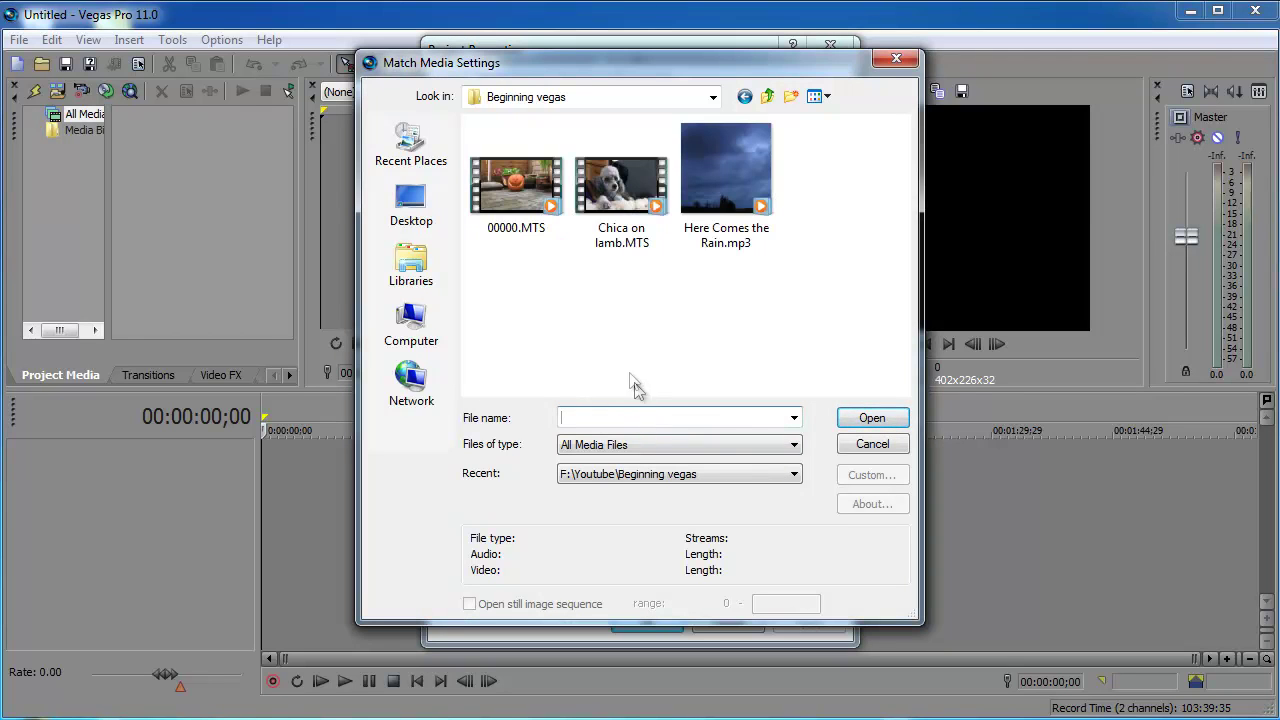
{"action": "left_click", "coordinate": [527, 190]}
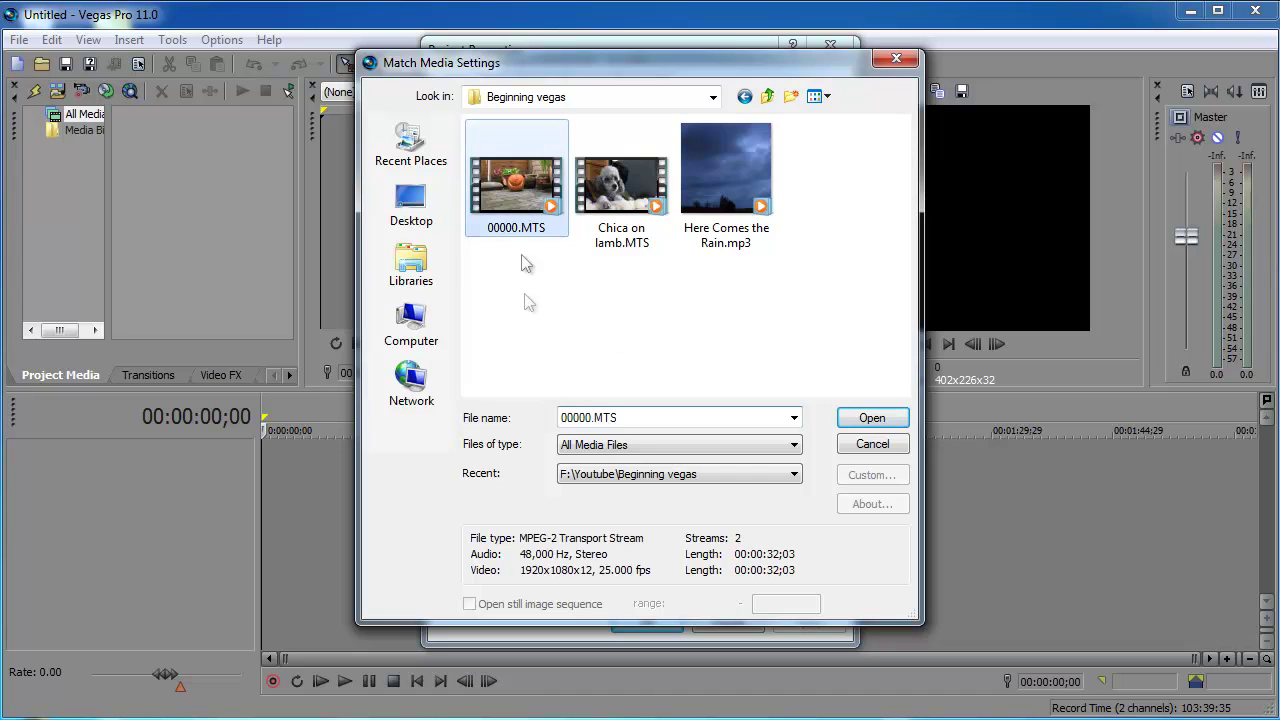
{"action": "left_click", "coordinate": [870, 420]}
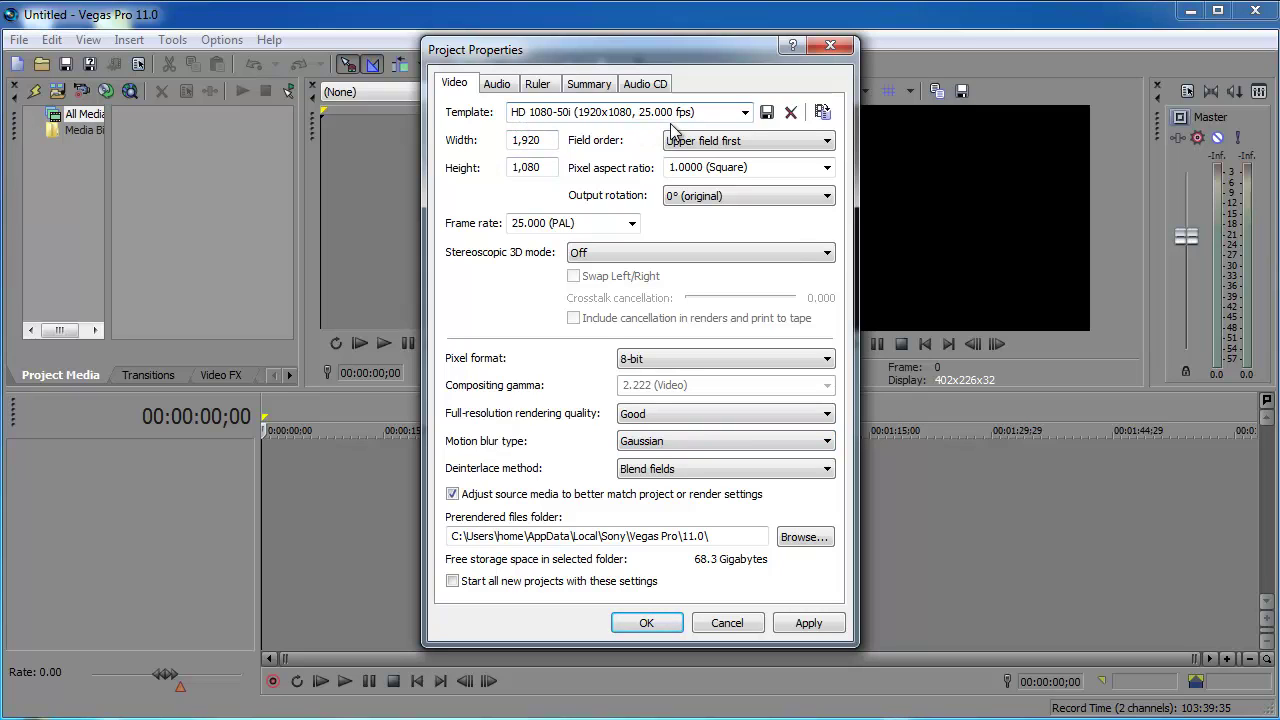
{"action": "left_click", "coordinate": [808, 626]}
{"action": "left_click", "coordinate": [652, 625]}
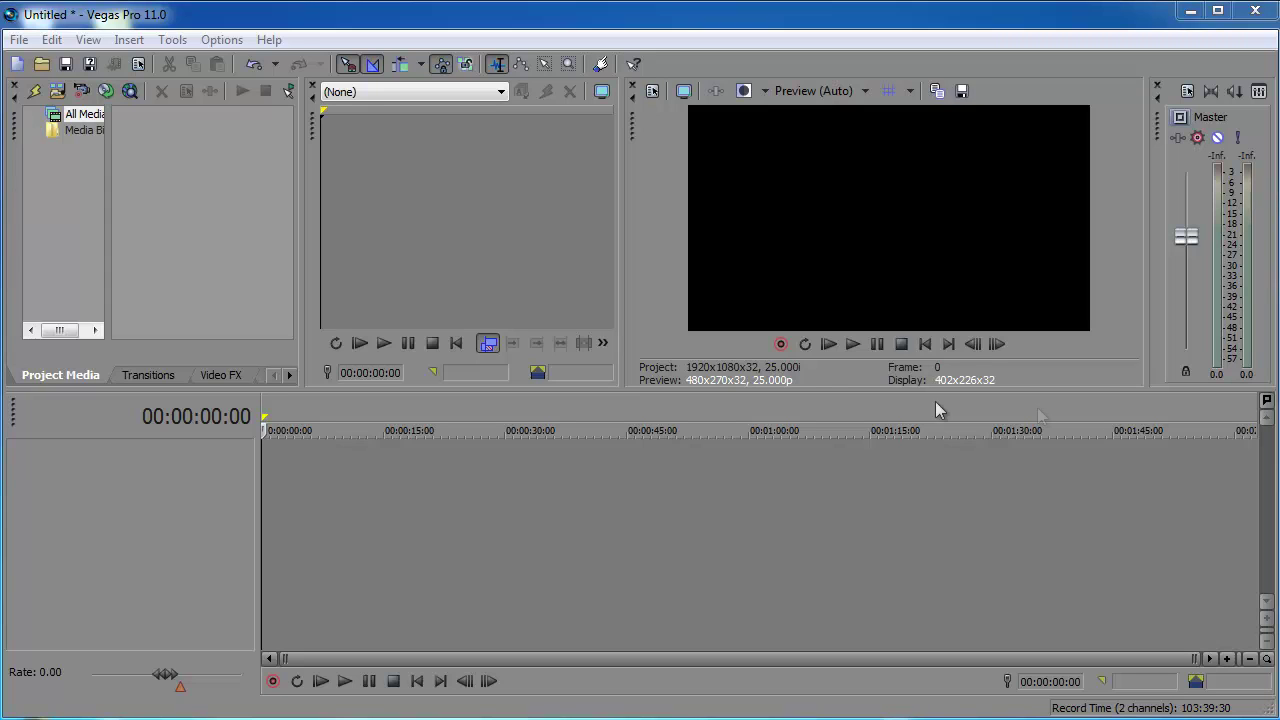
Step: Import the pumpkin and poodle clips and music into Project Media, then place 00000.MTS on the timeline
{"action": "left_click_drag", "start_coordinate": [134, 205], "coordinate": [134, 206]}
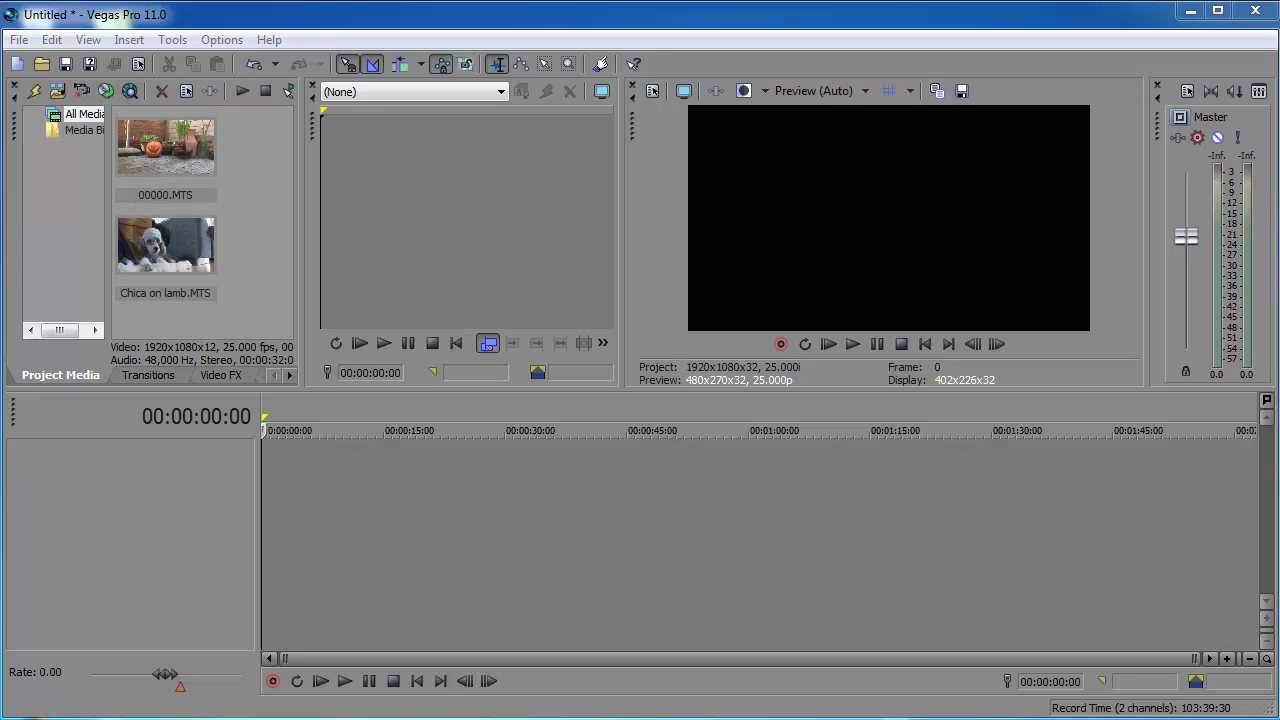
{"action": "left_click_drag", "start_coordinate": [228, 314], "coordinate": [230, 316]}
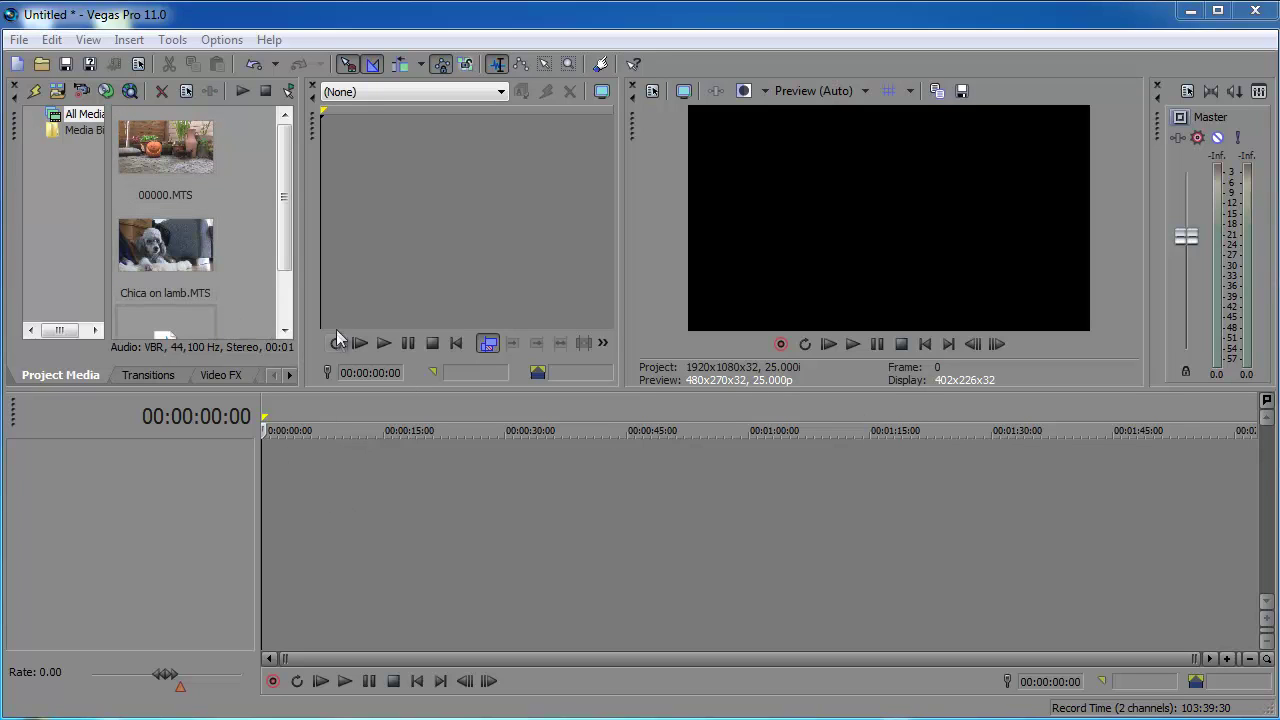
{"action": "left_click", "coordinate": [180, 168]}
{"action": "left_click_drag", "start_coordinate": [157, 145], "coordinate": [276, 490]}
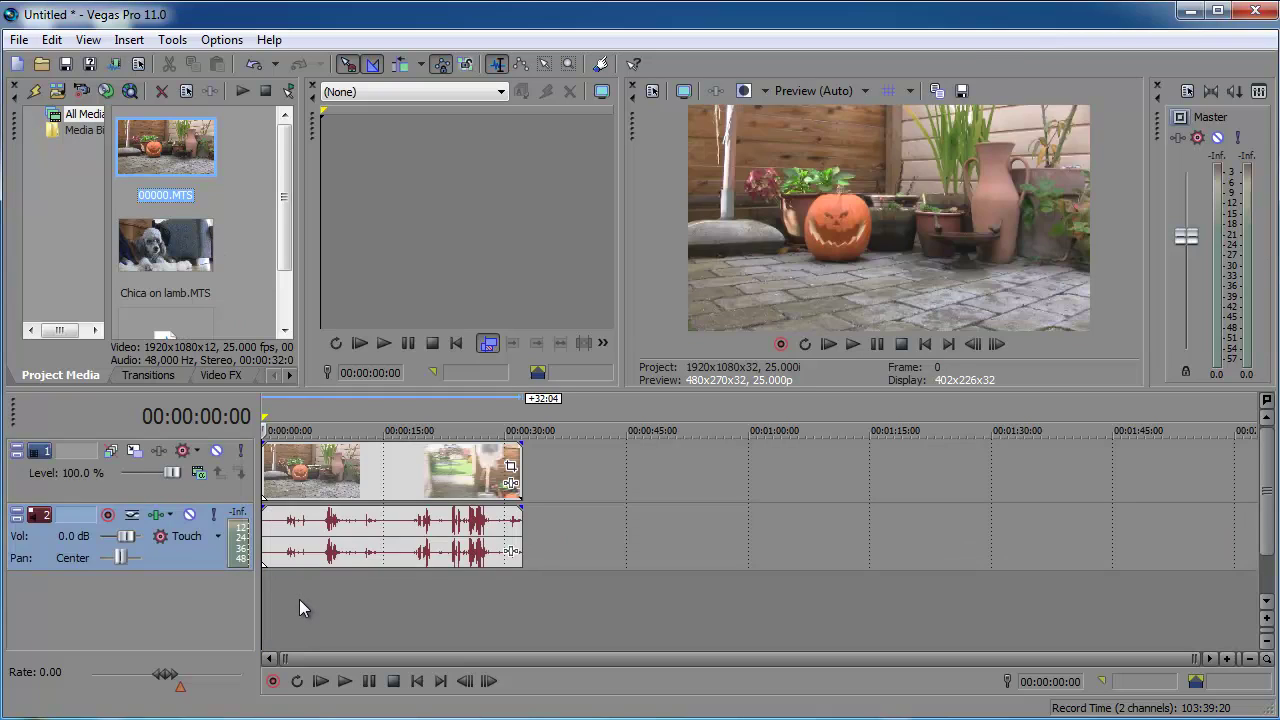
Step: Mute the pumpkin clip's audio track and play the timeline to check it
{"action": "left_click", "coordinate": [190, 514]}
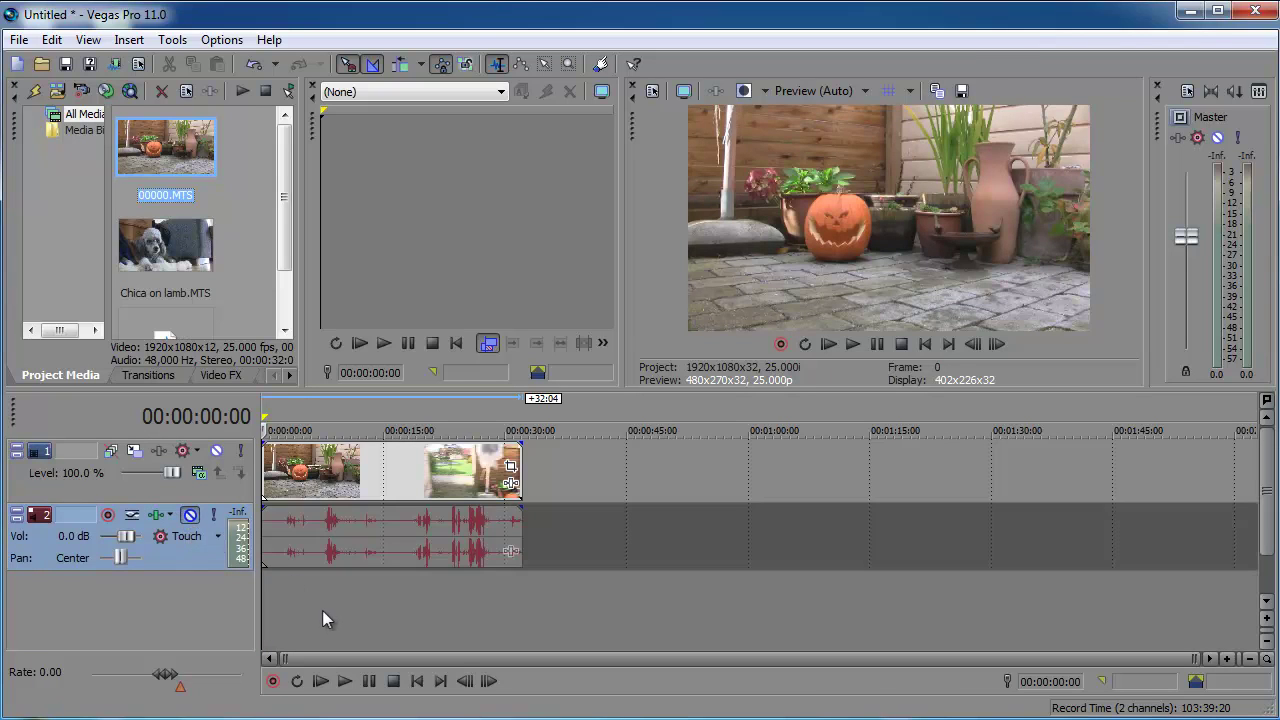
{"action": "left_click", "coordinate": [191, 515]}
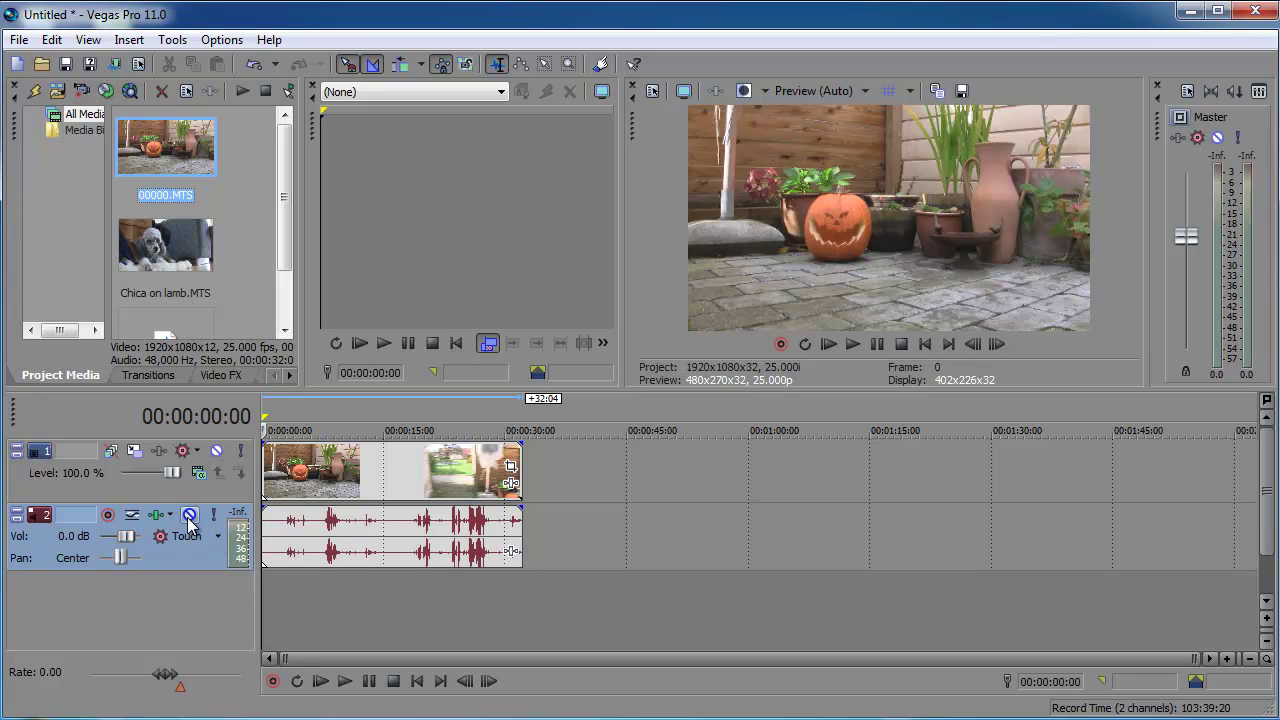
{"action": "double_click", "coordinate": [192, 516]}
{"action": "left_click", "coordinate": [193, 516]}
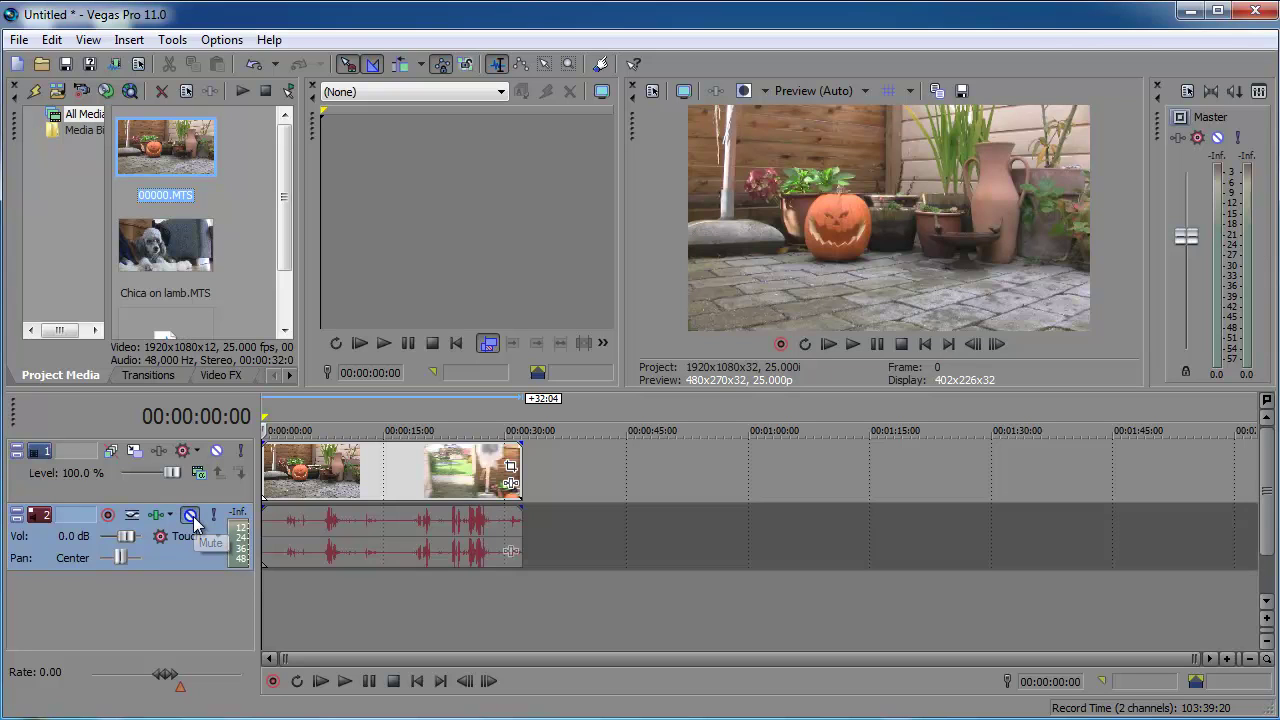
{"action": "left_click", "coordinate": [266, 577]}
{"action": "key", "text": "space"}
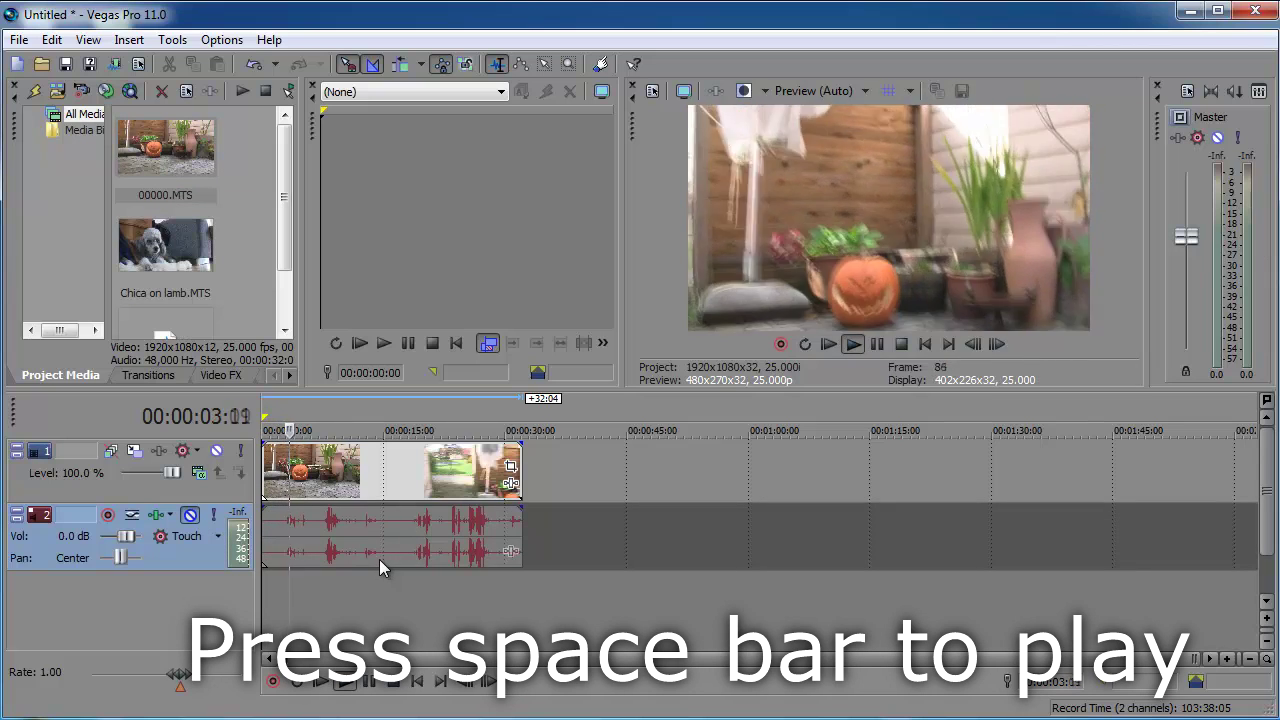
{"action": "key", "text": "space"}
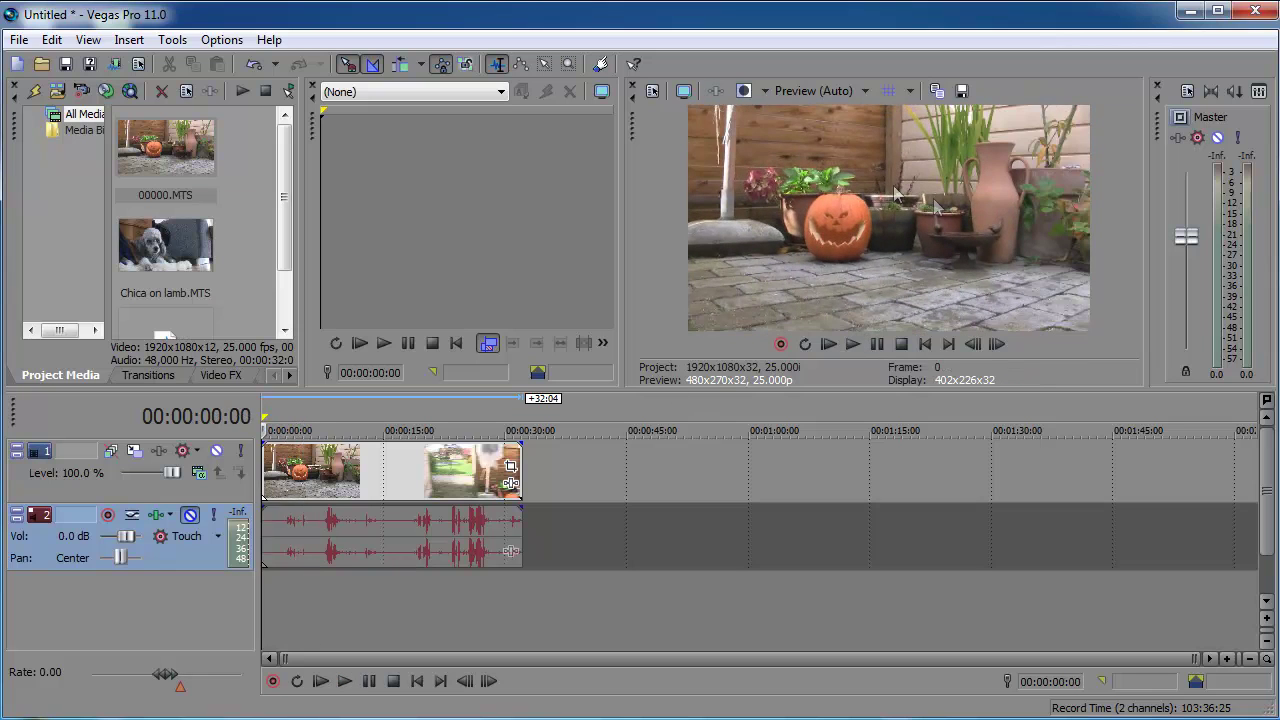
Step: Set the preview quality to Best (Full)
{"action": "left_click", "coordinate": [839, 95]}
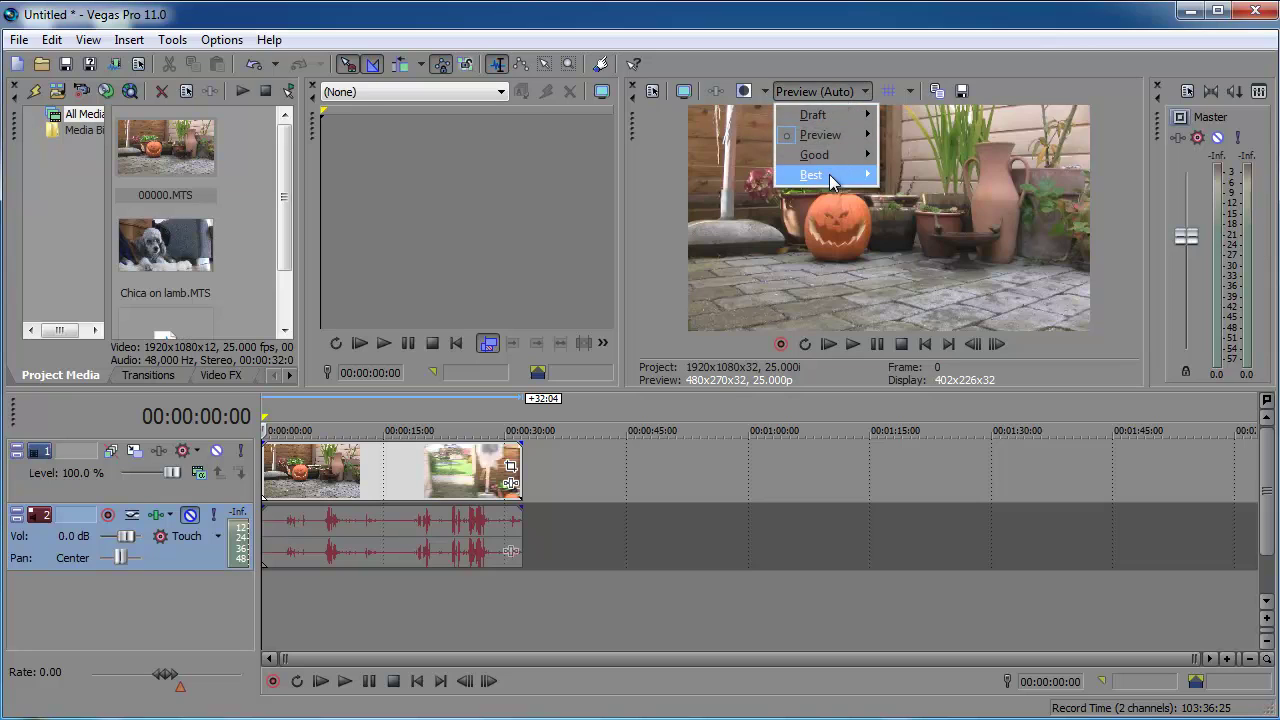
{"action": "mouse_move", "coordinate": [831, 178]}
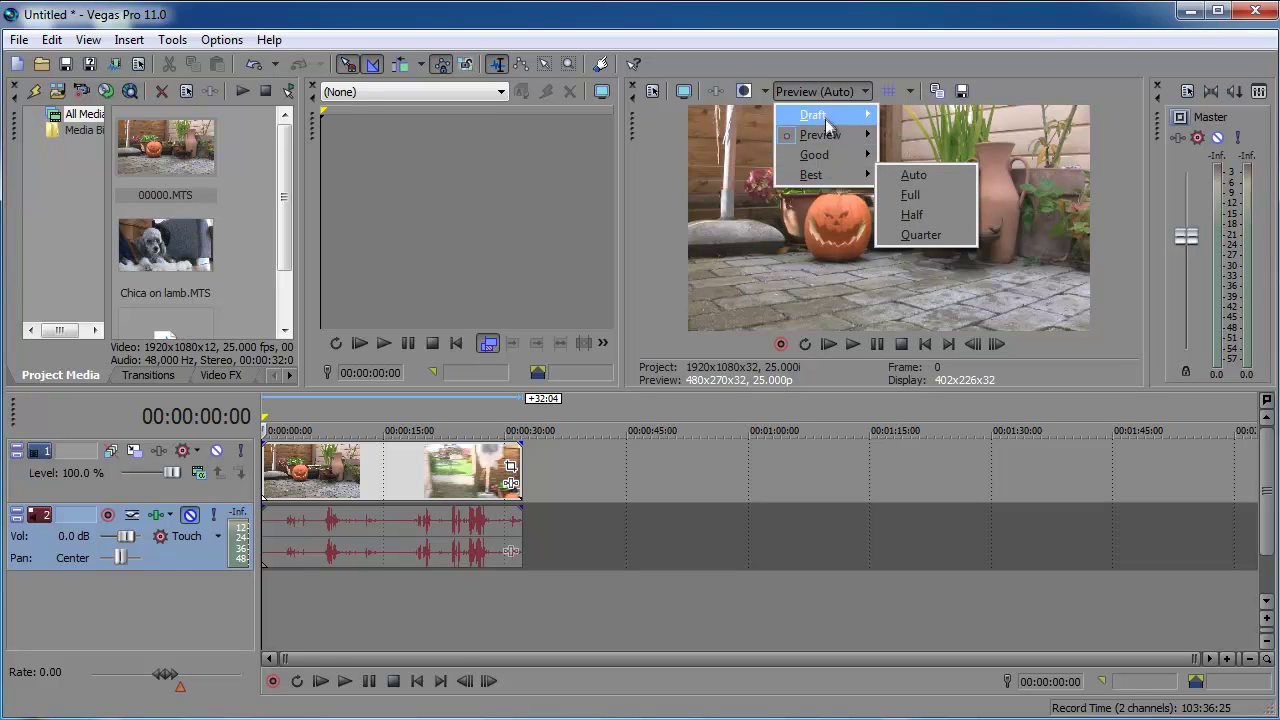
{"action": "left_click", "coordinate": [912, 195]}
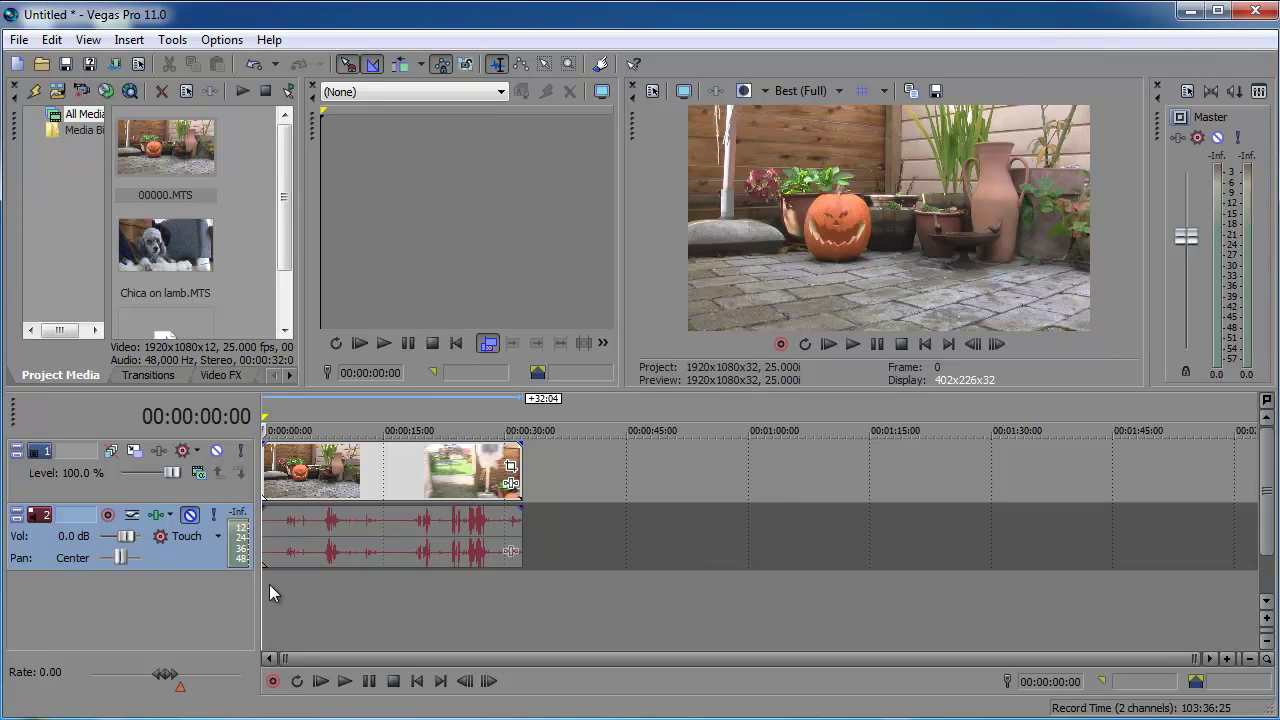
Step: Play through the pumpkin clip to locate the cut point at 00:00:10:04
{"action": "key", "text": "space"}
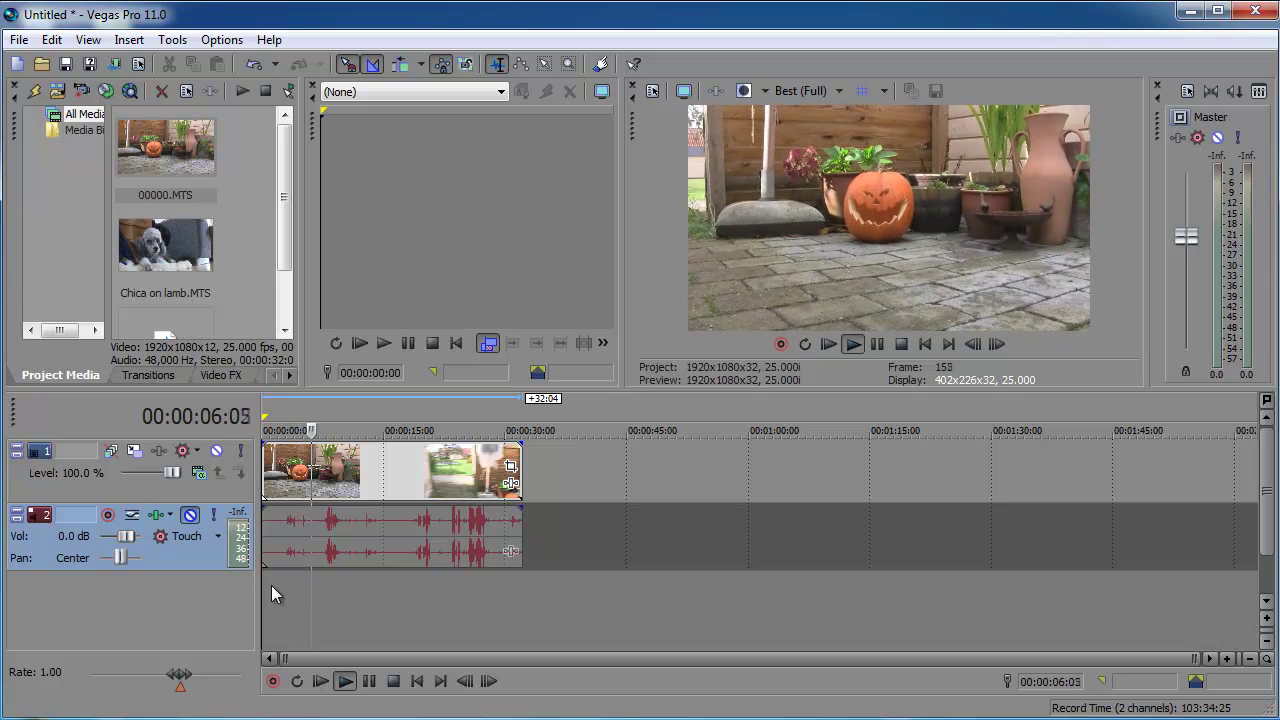
{"action": "key", "text": "space"}
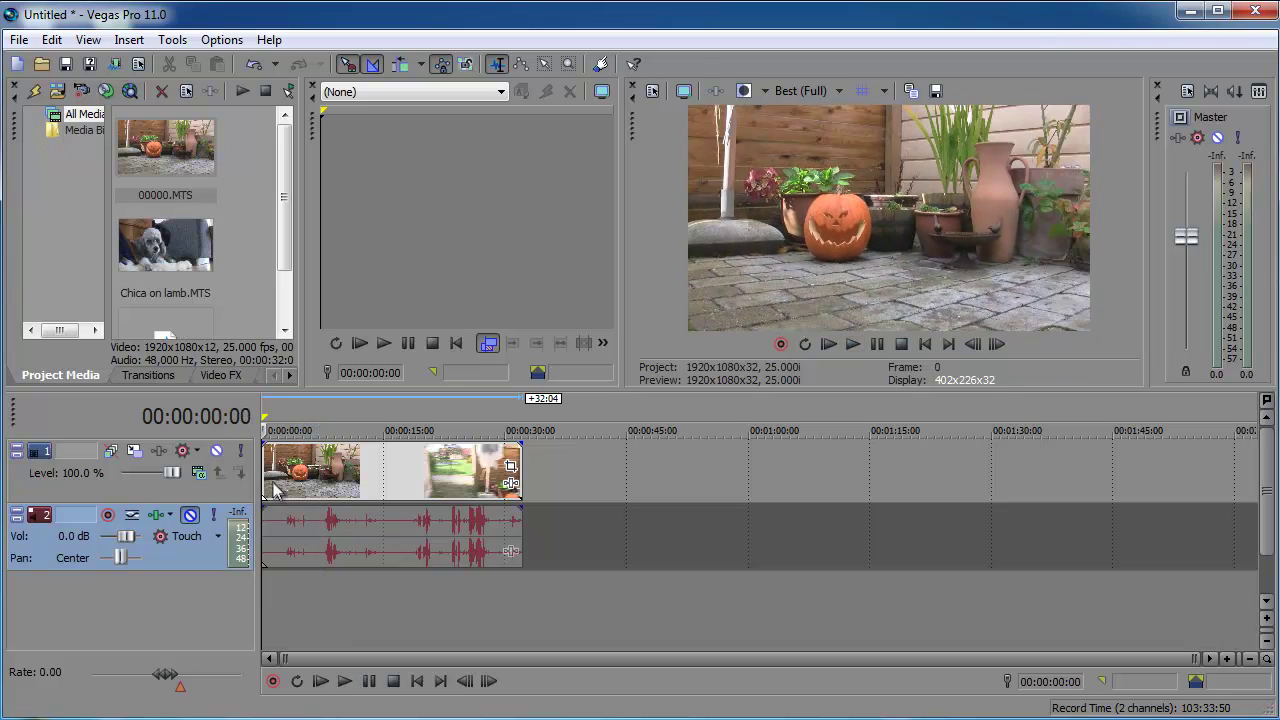
{"action": "key", "text": "space"}
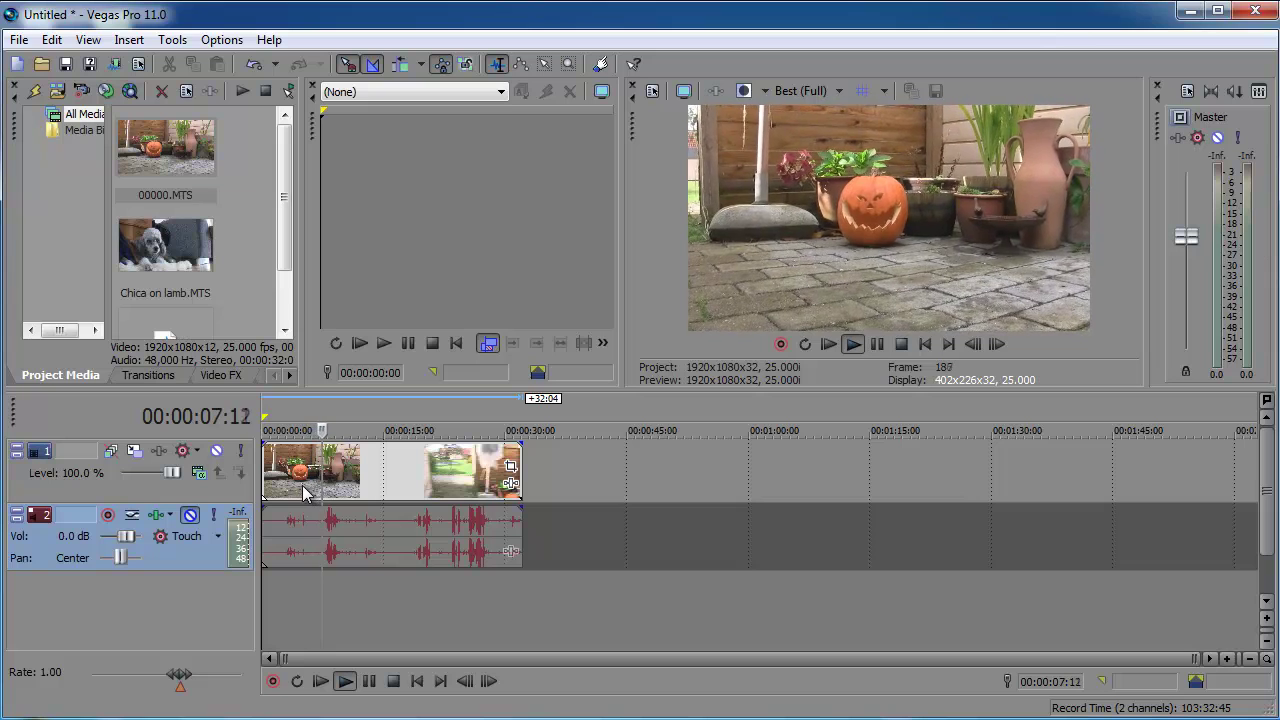
{"action": "key", "text": "Return"}
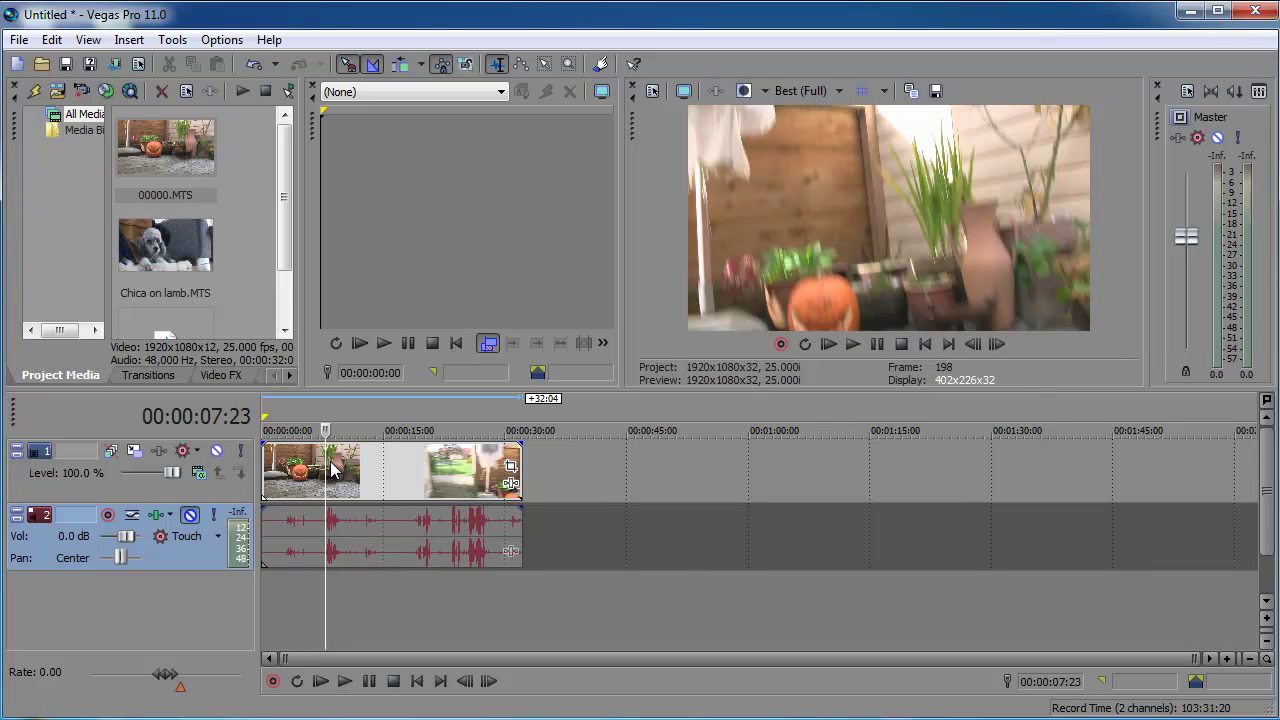
{"action": "key", "text": "space"}
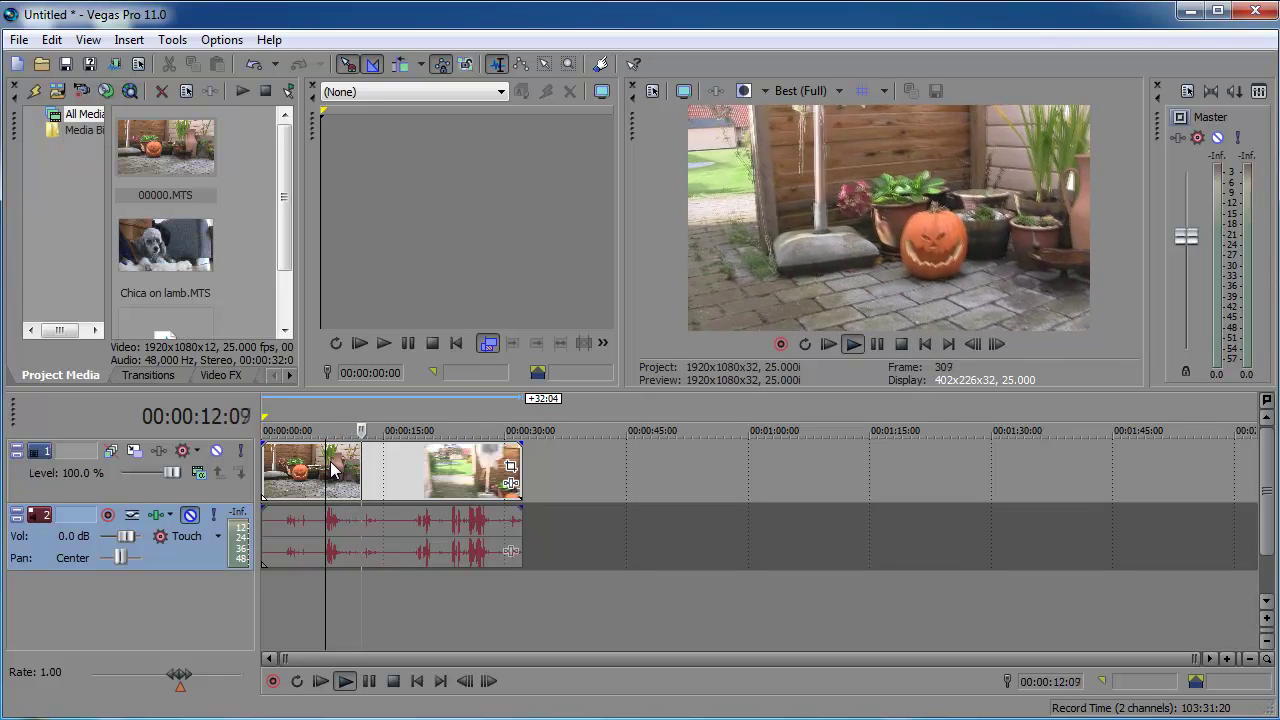
{"action": "key", "text": "space"}
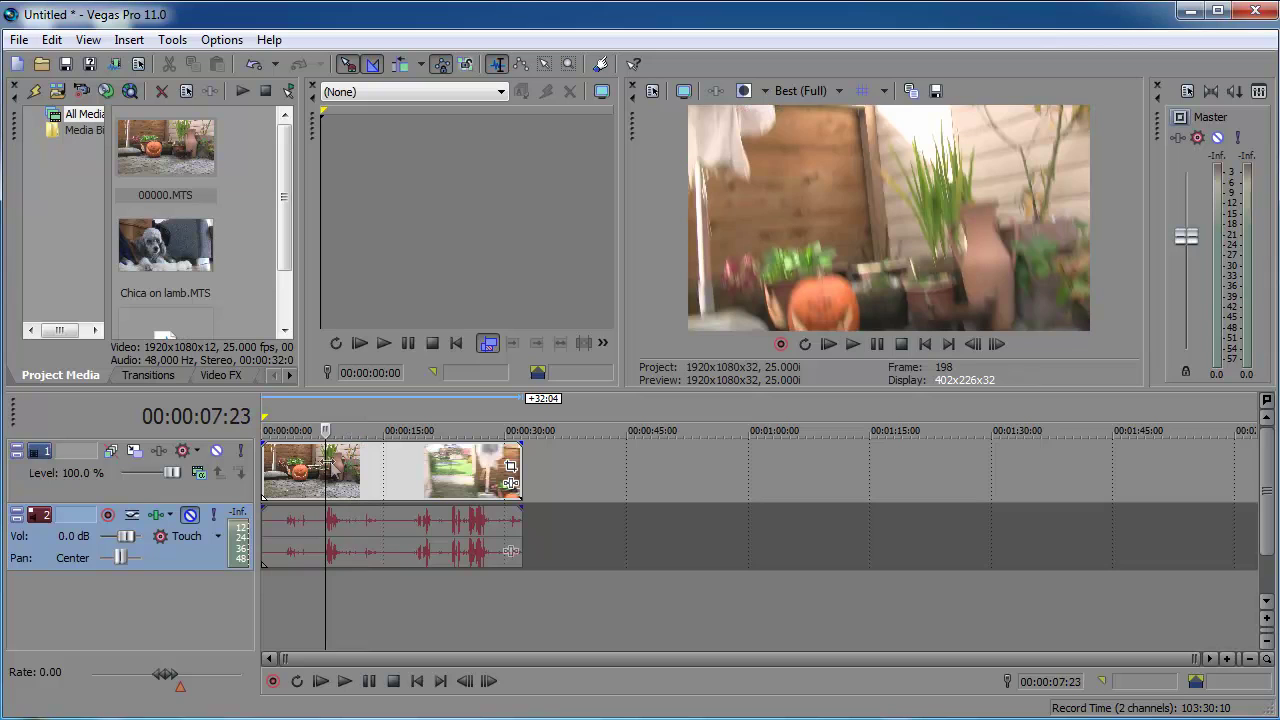
{"action": "key", "text": "space"}
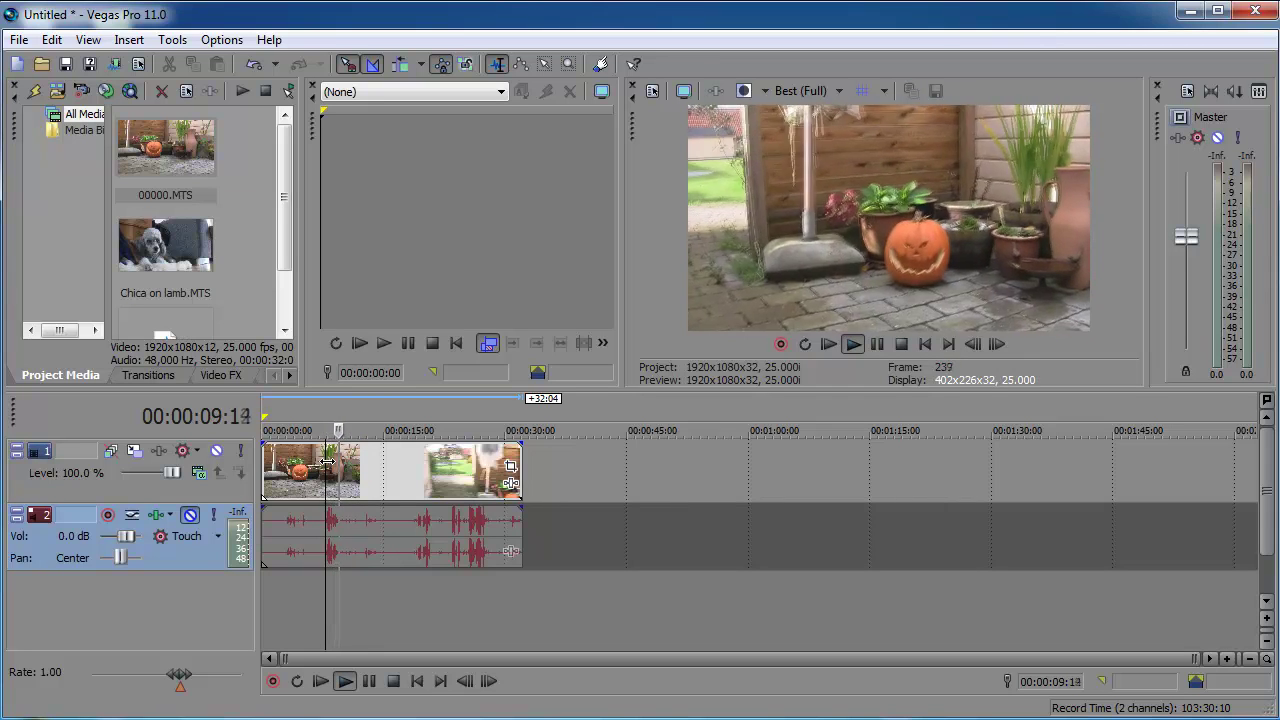
{"action": "key", "text": "Return"}
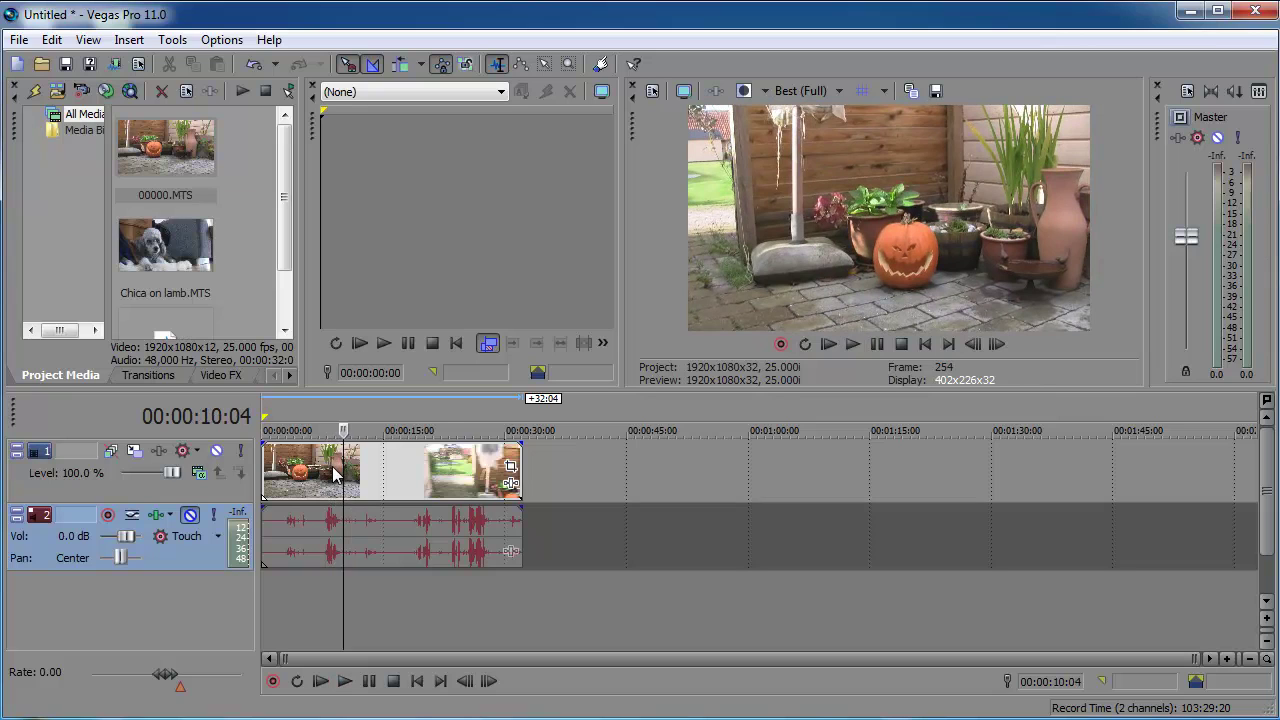
Step: Split the pumpkin clip at 10:04, delete the first part, and move the rest to the start
{"action": "key", "text": "s"}
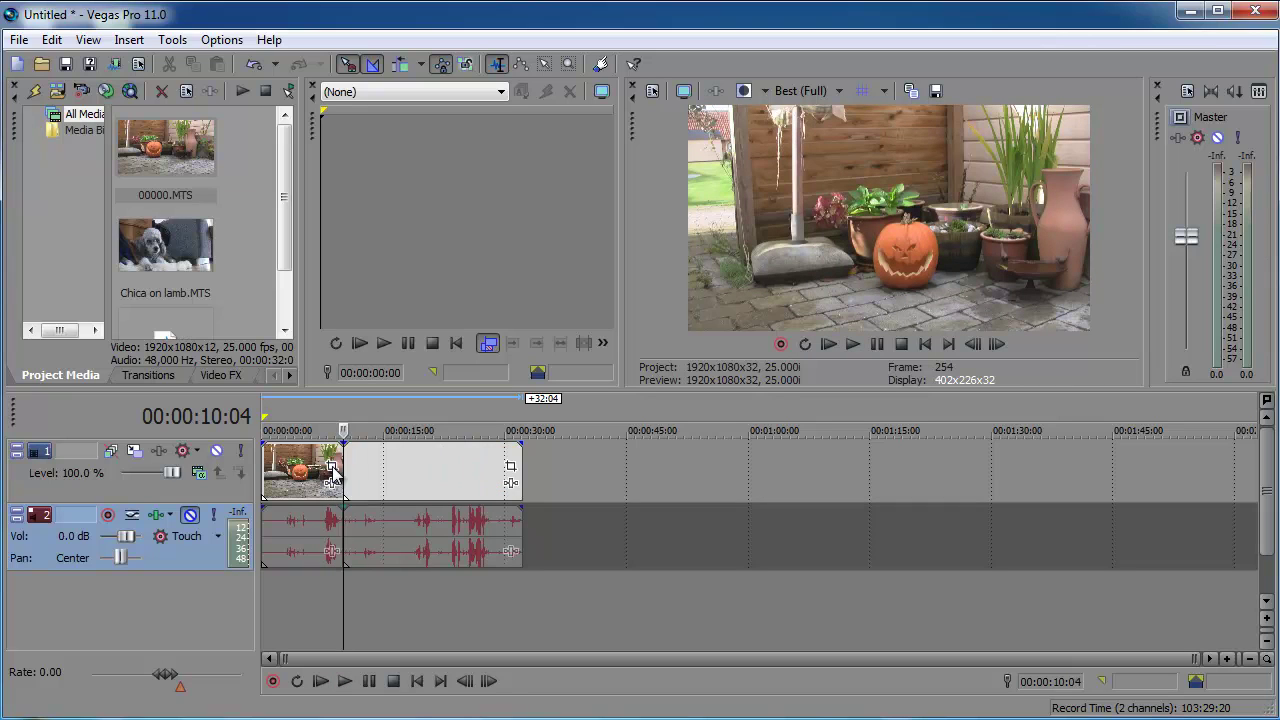
{"action": "left_click", "coordinate": [301, 476]}
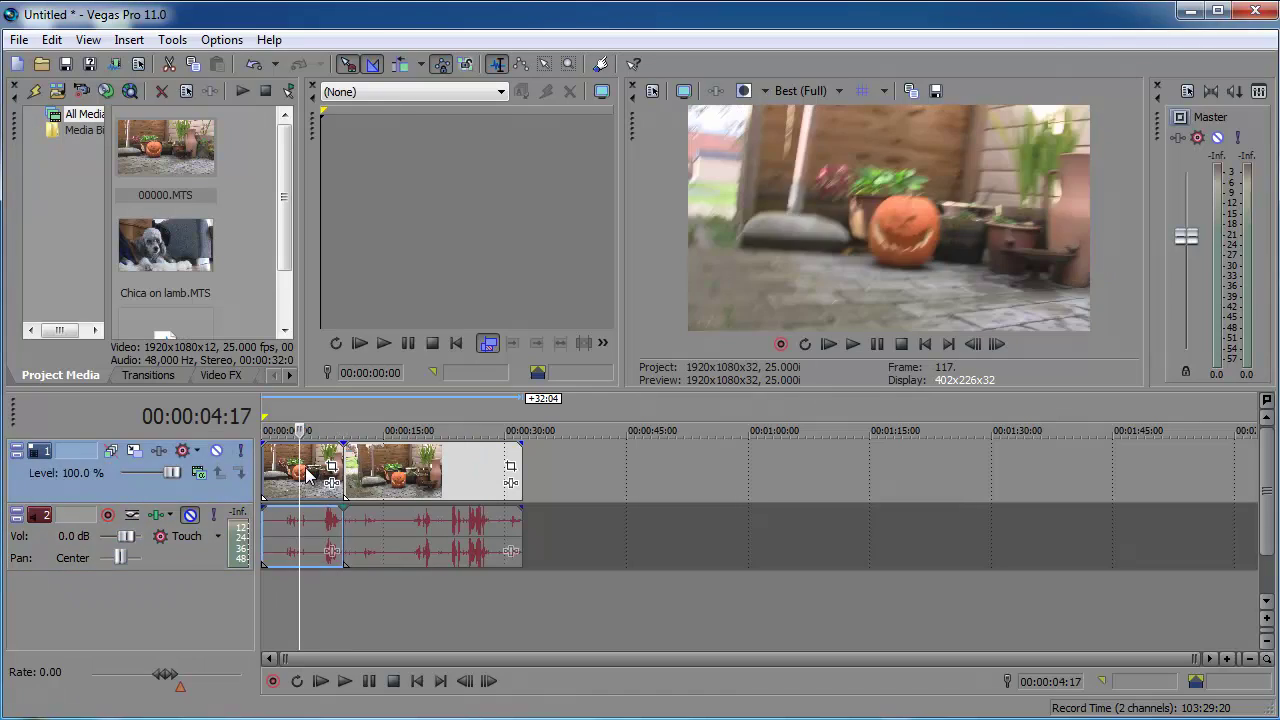
{"action": "key", "text": "Delete"}
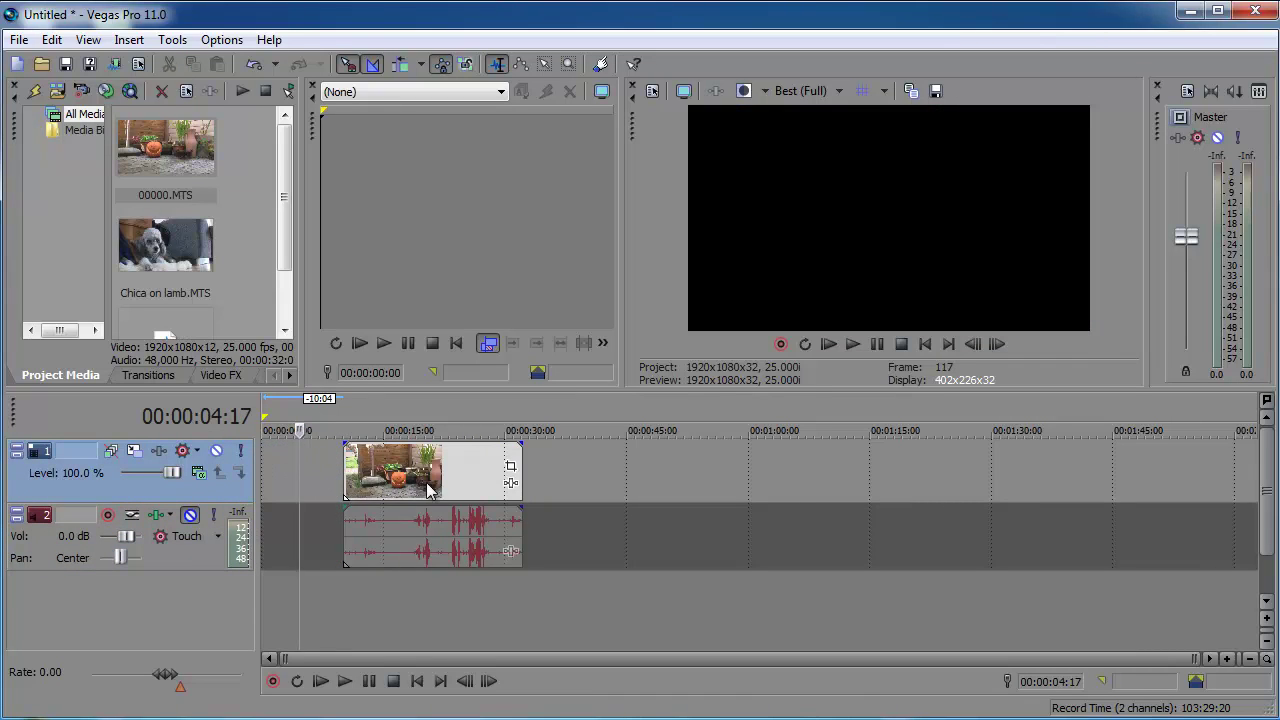
{"action": "left_click_drag", "start_coordinate": [428, 488], "coordinate": [347, 490]}
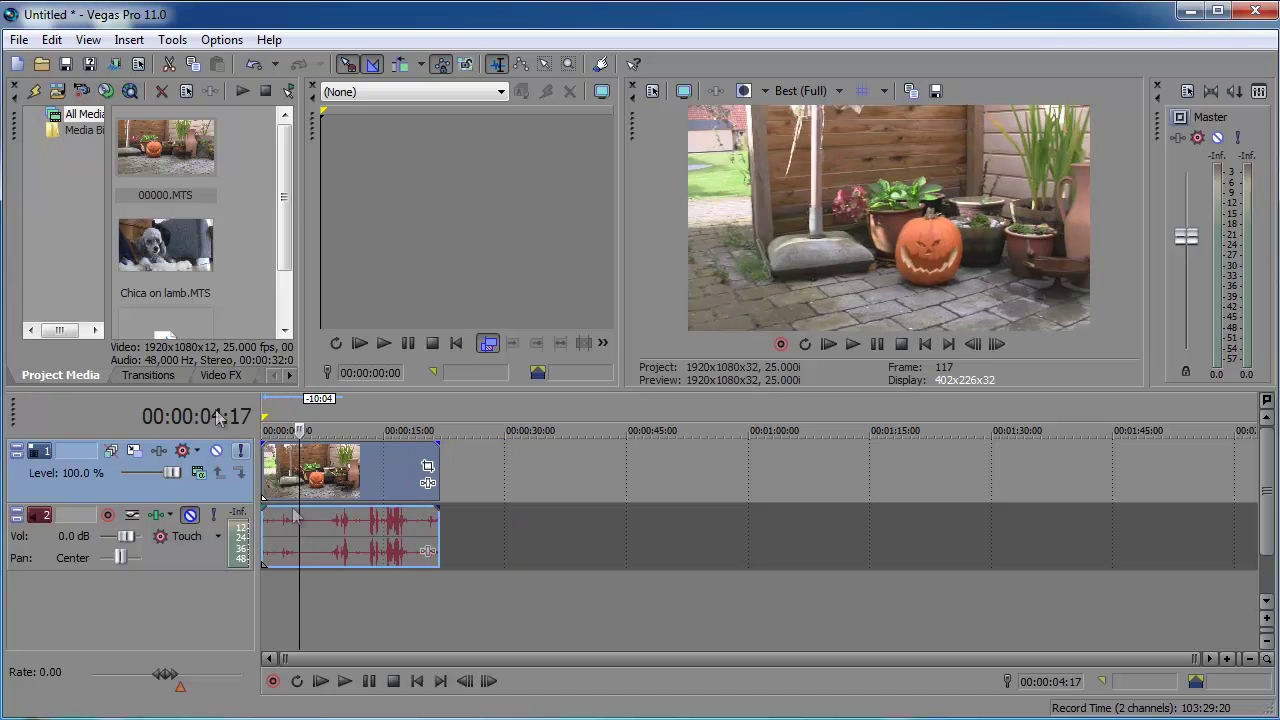
Step: Place Chica on lamb.MTS after the pumpkin clip and preview the join
{"action": "left_click_drag", "start_coordinate": [165, 245], "coordinate": [507, 492]}
{"action": "left_click", "coordinate": [412, 572]}
{"action": "key", "text": "space"}
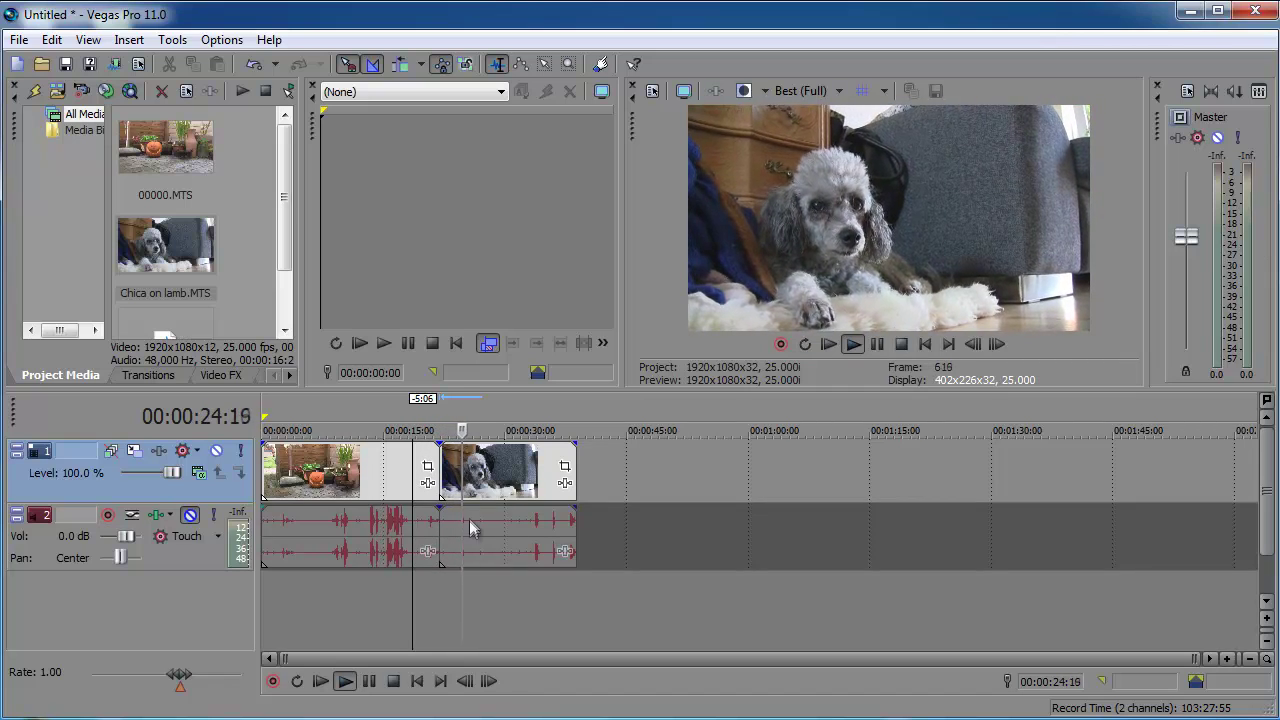
{"action": "key", "text": "space"}
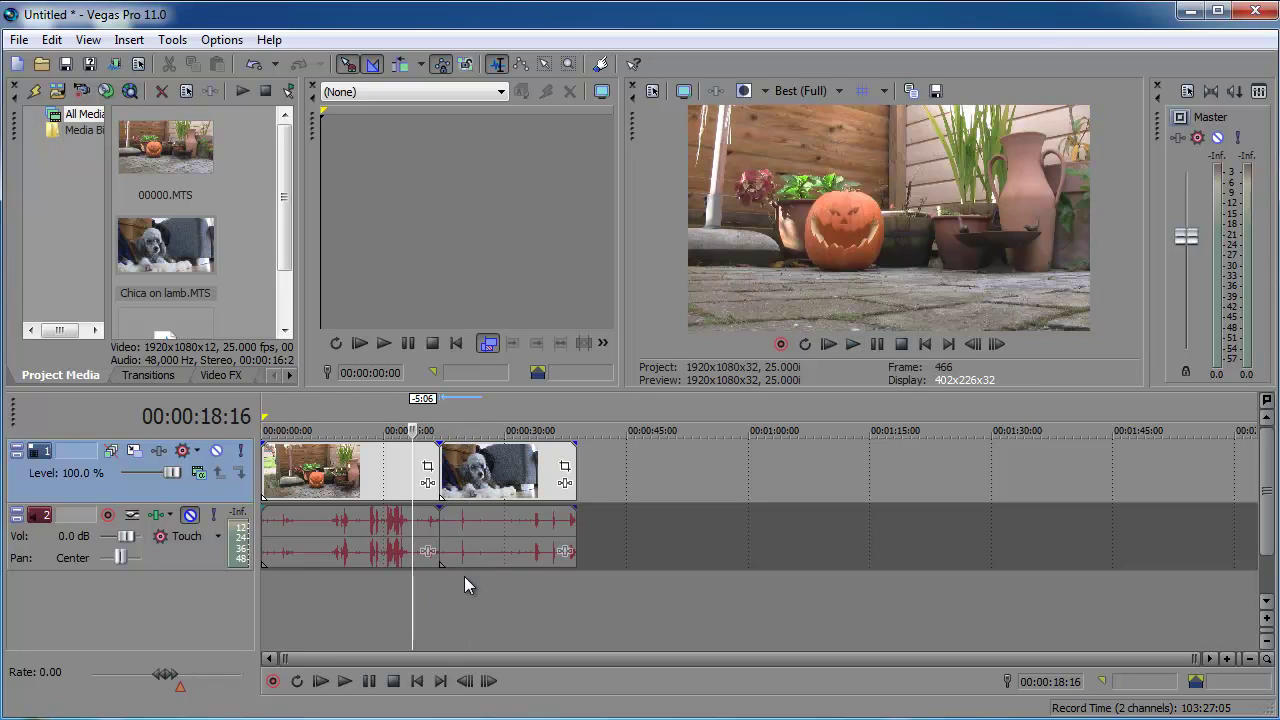
Step: Slide the poodle clip left over the pumpkin clip's end to form a crossfade, then preview it
{"action": "left_click", "coordinate": [488, 487]}
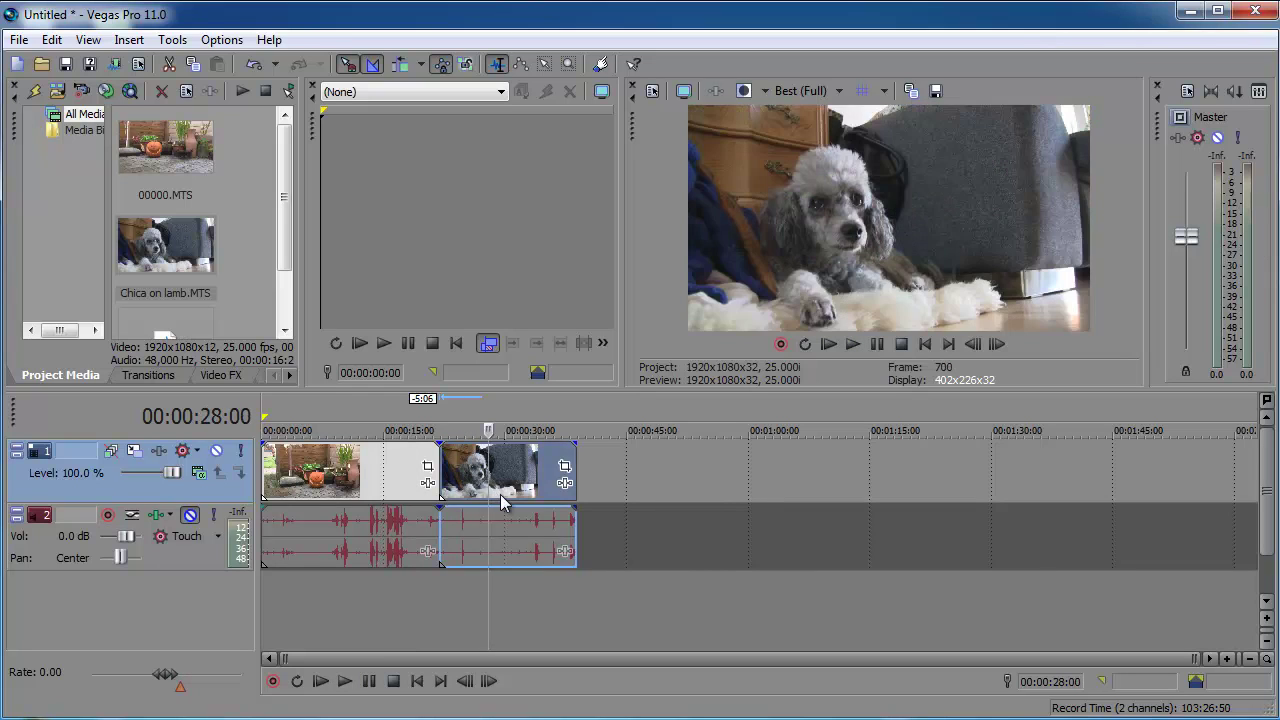
{"action": "left_click_drag", "start_coordinate": [510, 490], "coordinate": [467, 490]}
{"action": "left_click", "coordinate": [395, 576]}
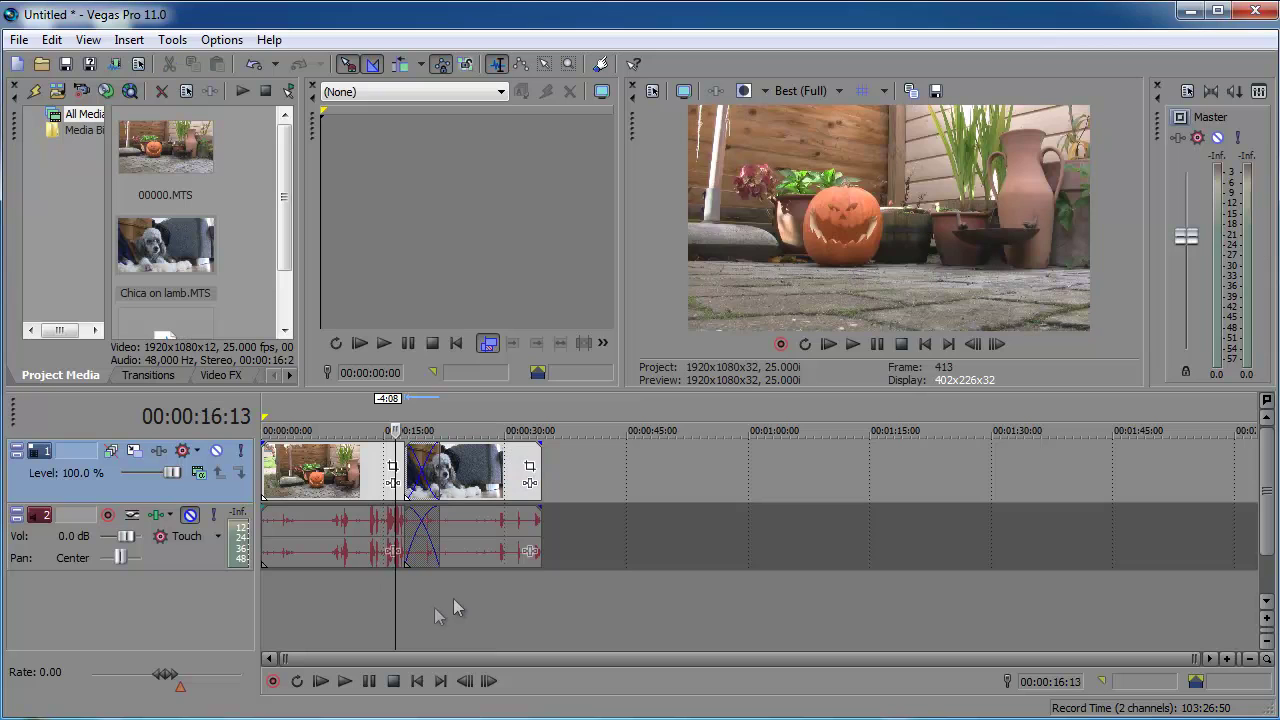
{"action": "key", "text": "space"}
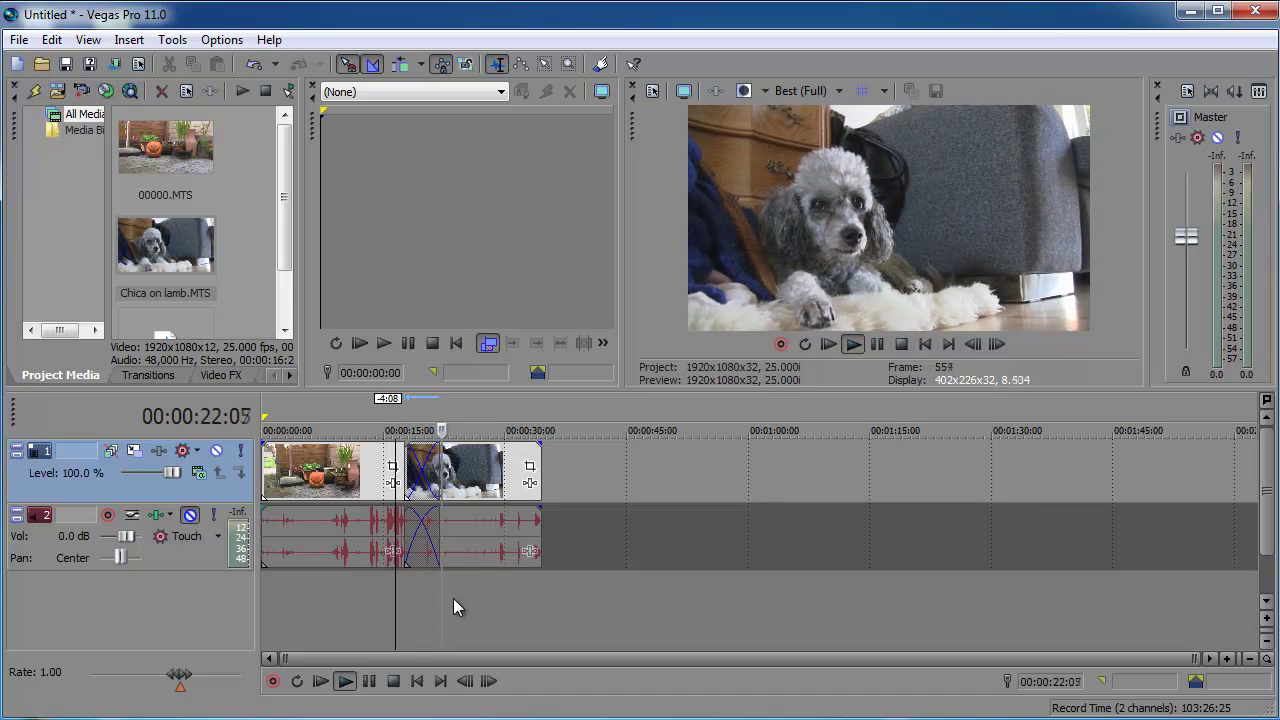
{"action": "key", "text": "space"}
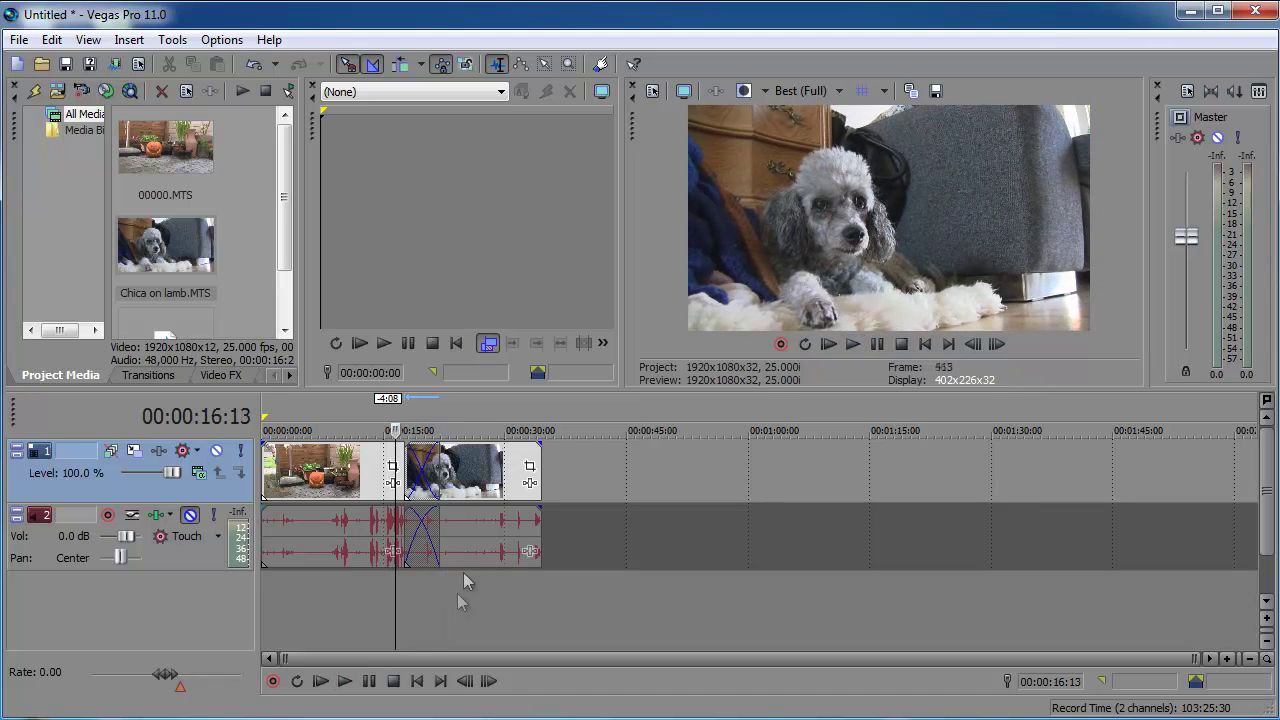
Step: Nudge the poodle clip with keypad 4/6 until it overlaps the pumpkin clip by 0:05, then preview
{"action": "left_click_drag", "start_coordinate": [455, 483], "coordinate": [519, 486]}
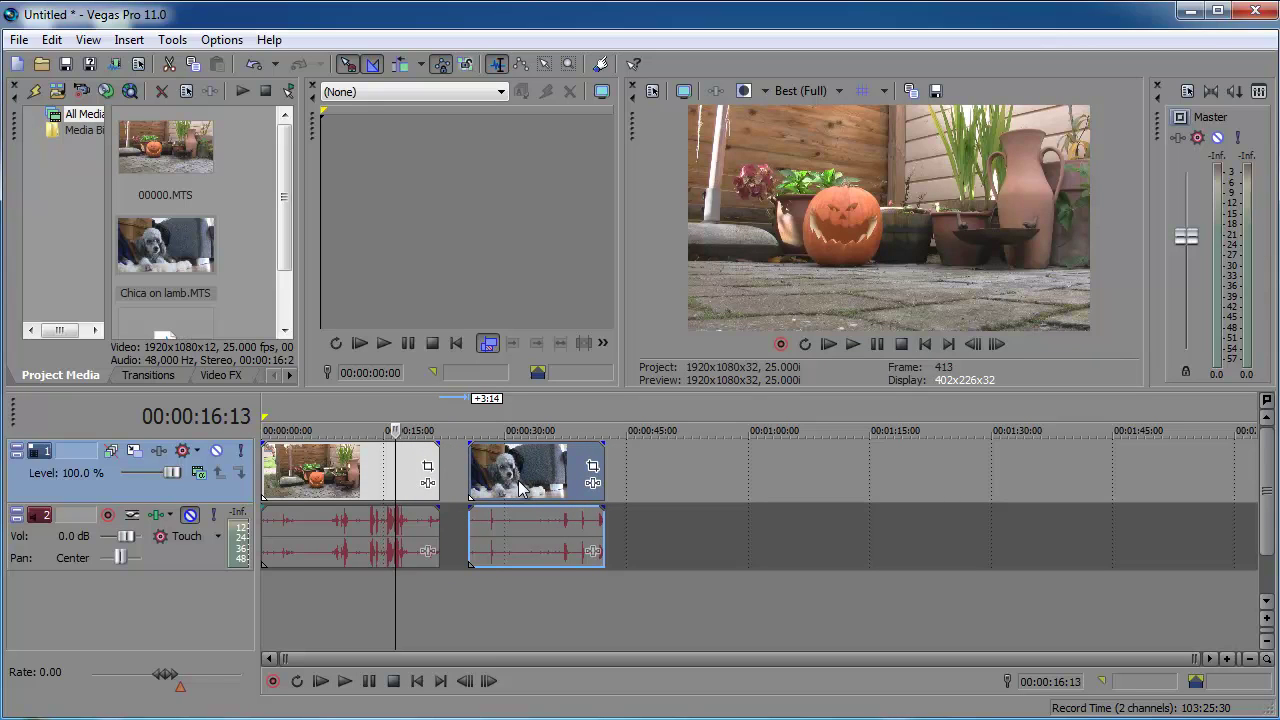
{"action": "key", "text": "KP_6"}
{"action": "key", "text": "KP_6"}
{"action": "key", "text": "KP_6"}
{"action": "key", "text": "KP_6"}
{"action": "key", "text": "KP_6"}
{"action": "key", "text": "KP_6"}
{"action": "key", "text": "KP_6"}
{"action": "key", "text": "KP_6"}
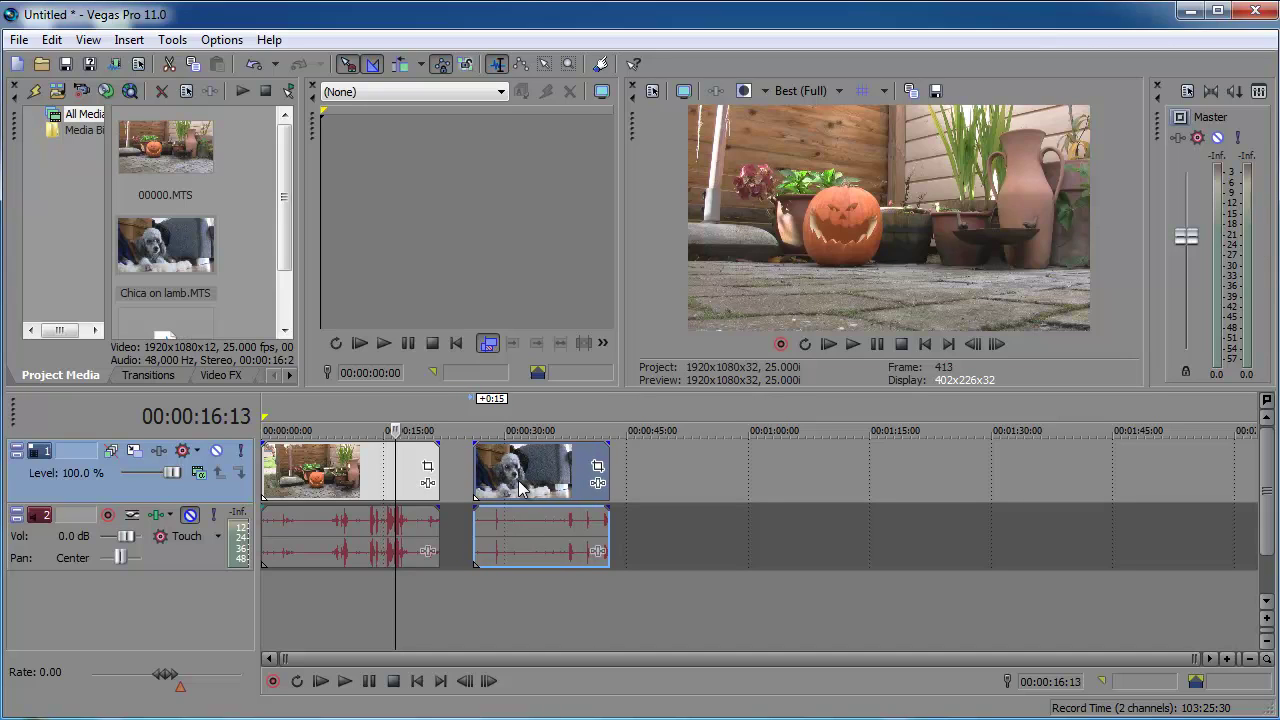
{"action": "key", "text": "KP_6"}
{"action": "key", "text": "KP_6"}
{"action": "key", "text": "KP_6"}
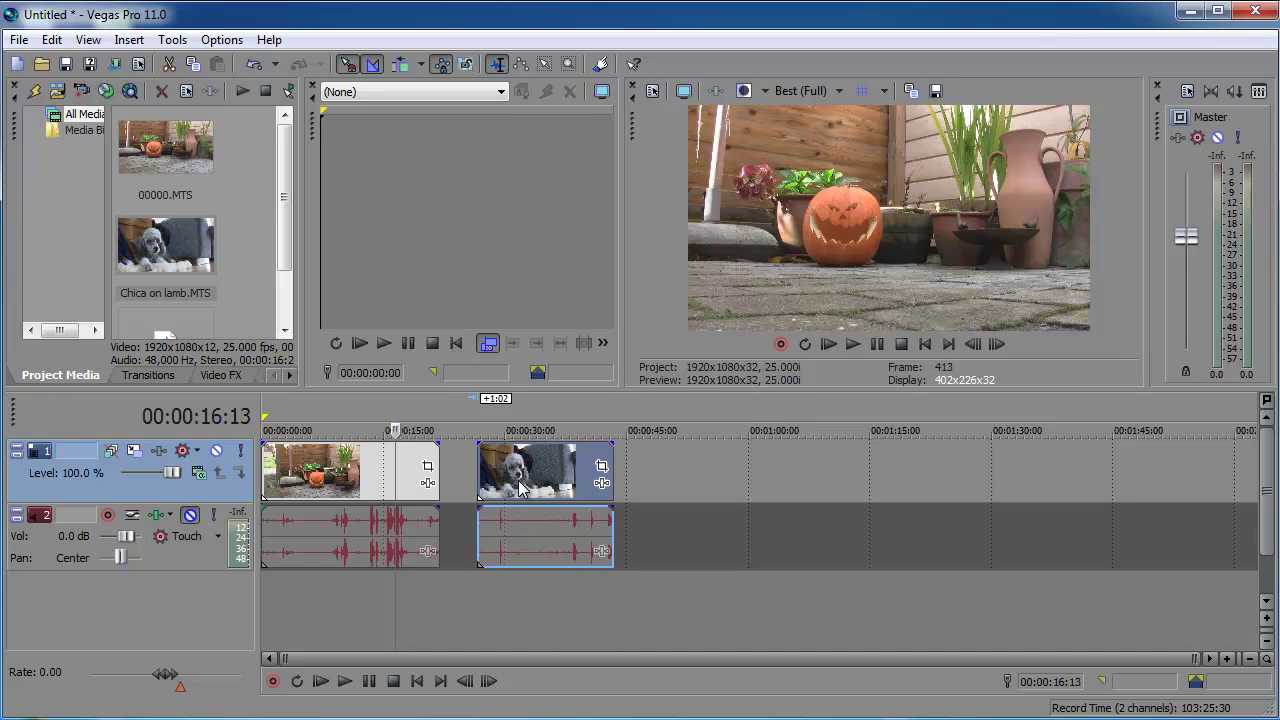
{"action": "key", "text": "KP_4"}
{"action": "key", "text": "KP_4"}
{"action": "key", "text": "KP_4"}
{"action": "key", "text": "KP_4"}
{"action": "key", "text": "KP_4"}
{"action": "key", "text": "KP_4"}
{"action": "key", "text": "KP_4"}
{"action": "key", "text": "KP_4"}
{"action": "key", "text": "KP_4"}
{"action": "key", "text": "KP_4"}
{"action": "key", "text": "KP_4"}
{"action": "key", "text": "KP_4"}
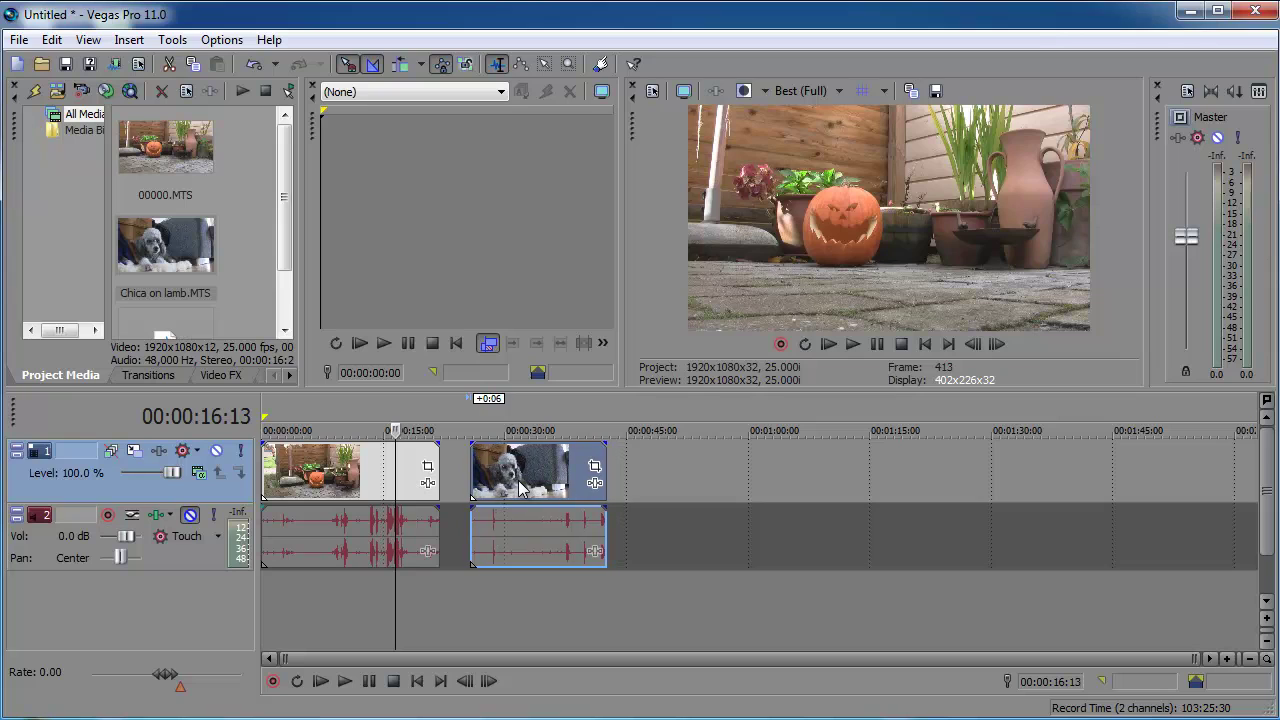
{"action": "left_click_drag", "start_coordinate": [519, 487], "coordinate": [534, 461]}
{"action": "key", "text": "KP_4"}
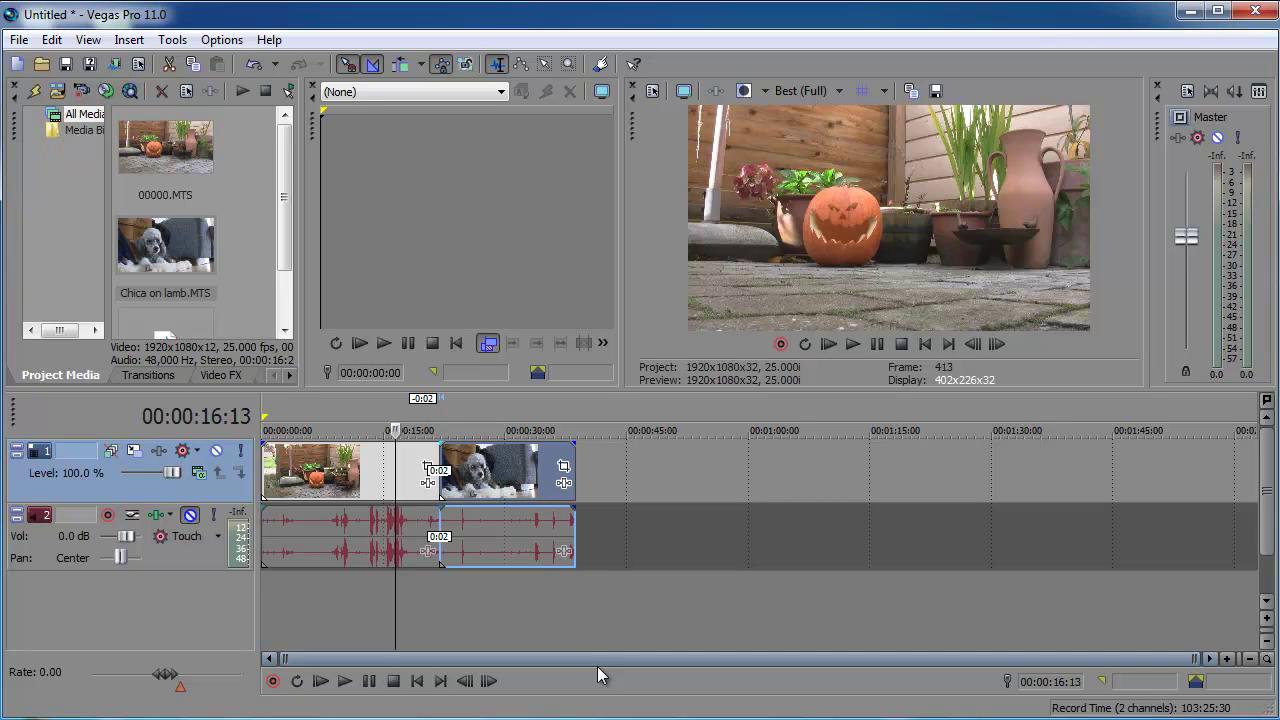
{"action": "key", "text": "KP_4"}
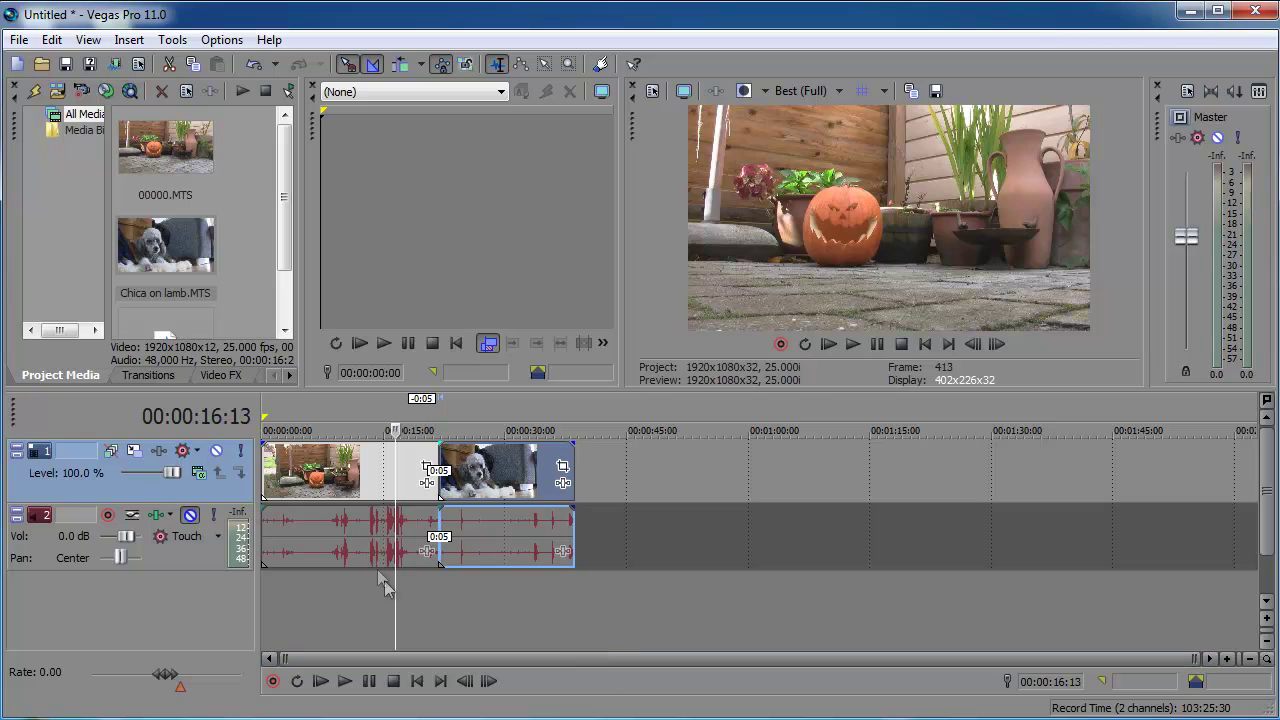
{"action": "left_click", "coordinate": [454, 596]}
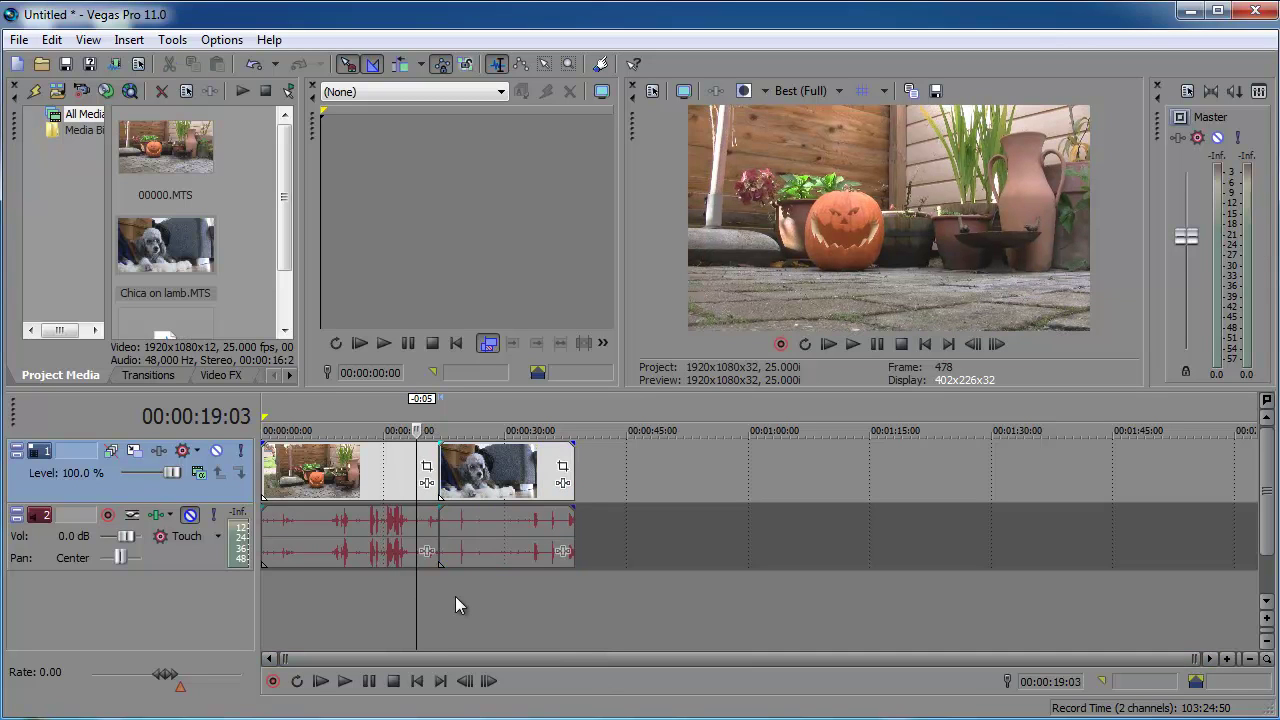
{"action": "key", "text": "space"}
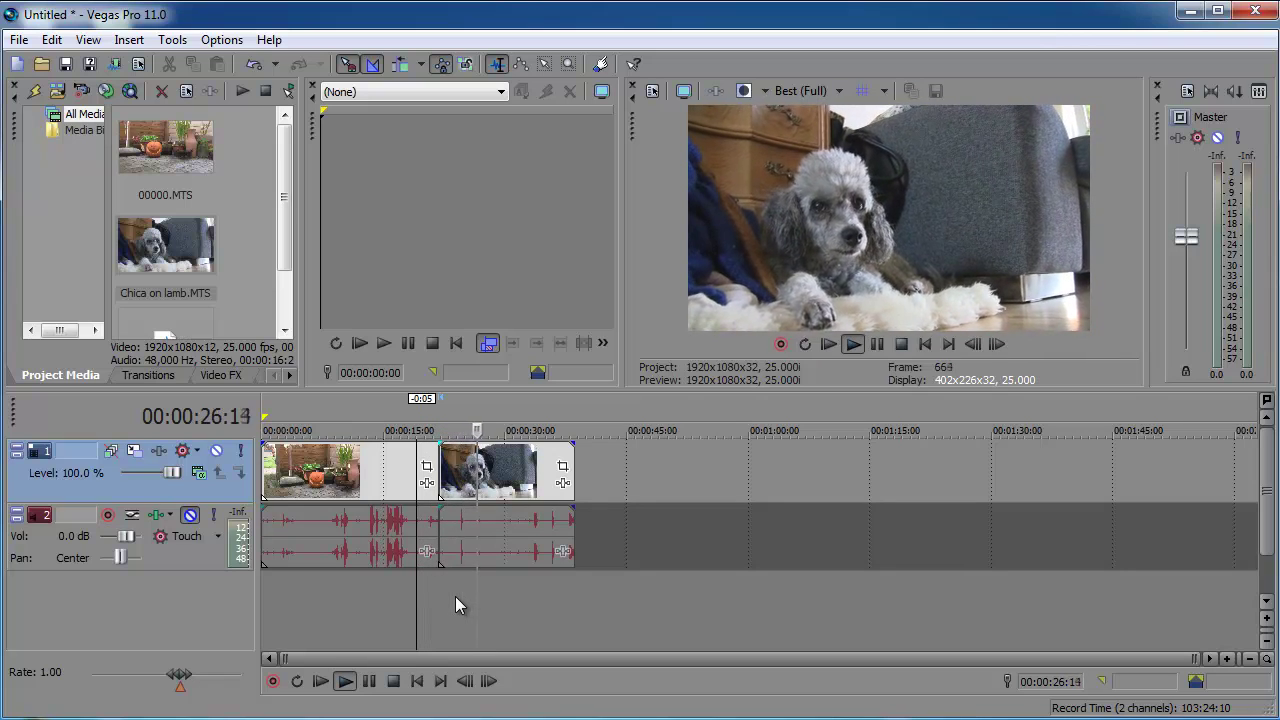
Step: Drag the poodle clip's right edge left and preview the ending from 00:00:29:24
{"action": "key", "text": "space"}
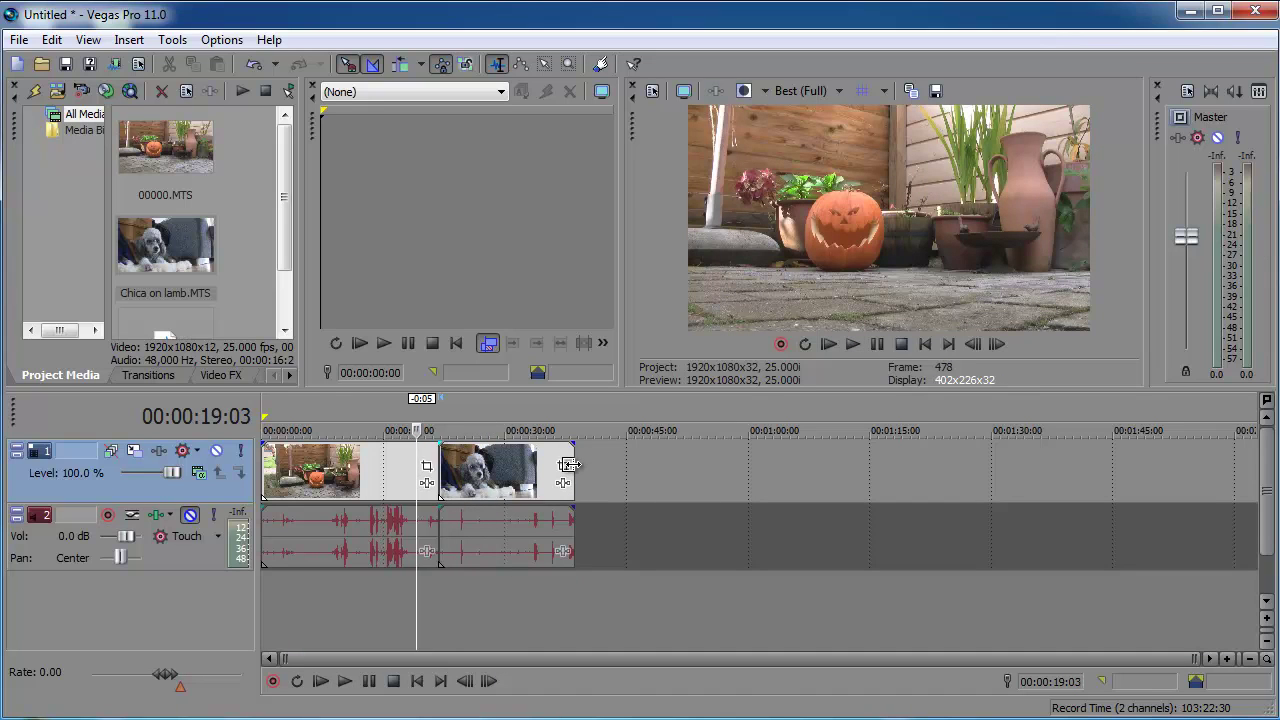
{"action": "left_click_drag", "start_coordinate": [567, 464], "coordinate": [543, 466]}
{"action": "left_click", "coordinate": [504, 577]}
{"action": "key", "text": "space"}
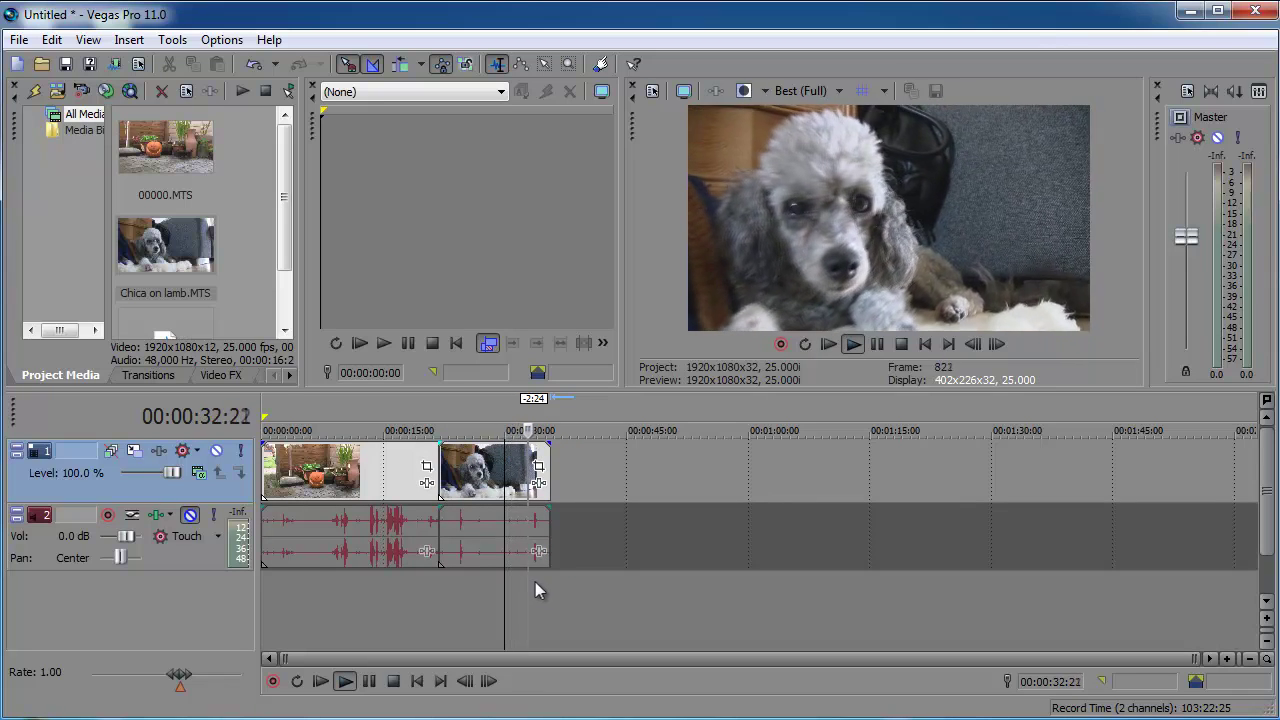
{"action": "key", "text": "space"}
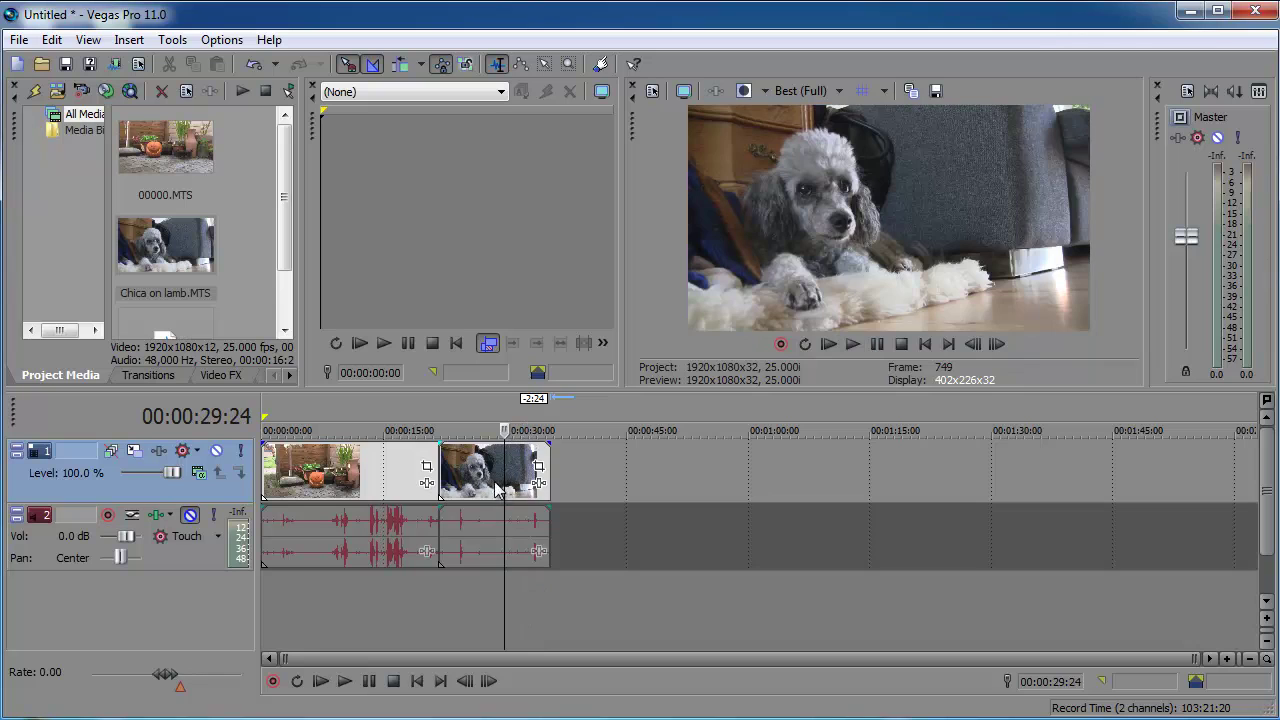
Step: Trim the poodle clip's end frame by frame to 00:00:34:14 and play the ending
{"action": "left_click", "coordinate": [491, 550]}
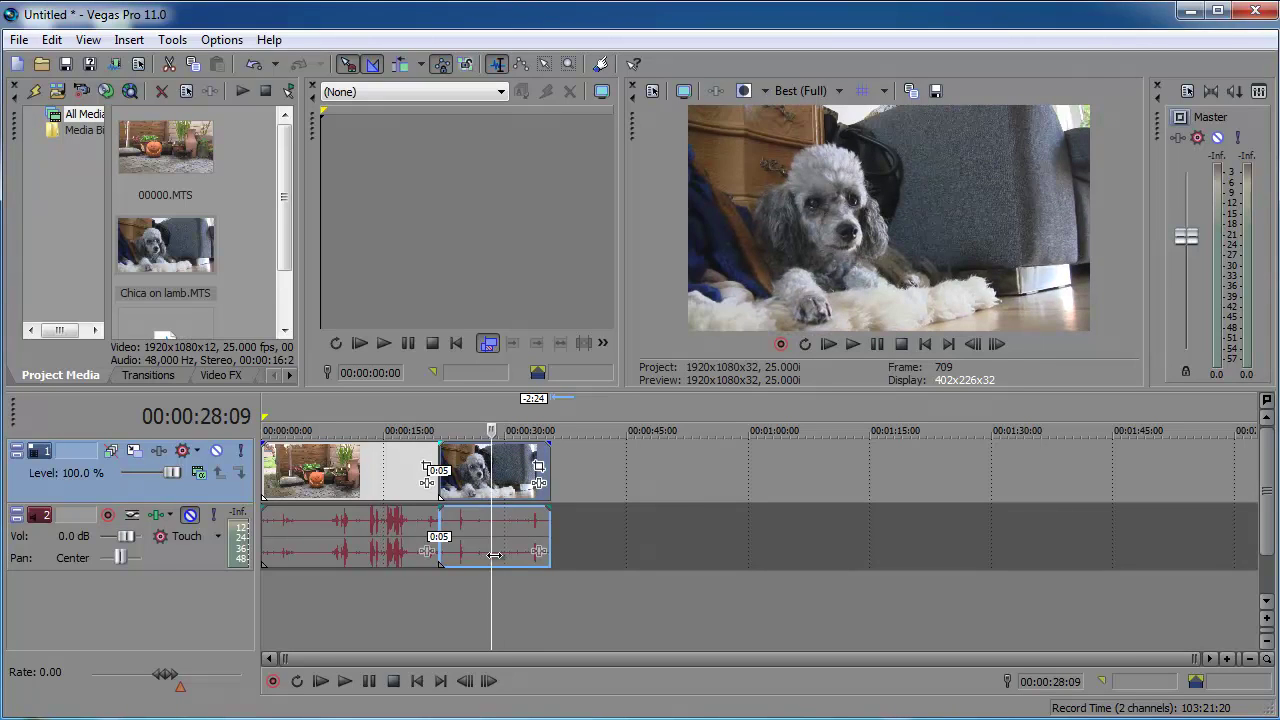
{"action": "key", "text": "End"}
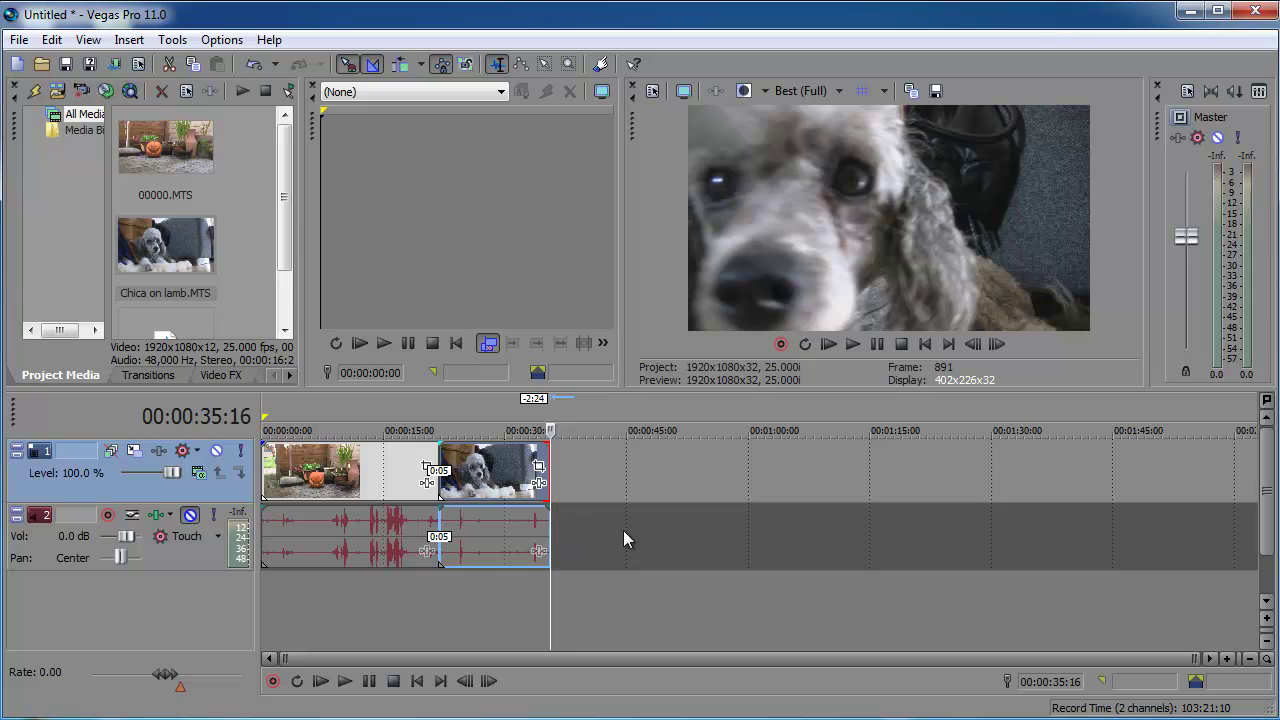
{"action": "key", "text": "KP_1"}
{"action": "key", "text": "KP_1"}
{"action": "key", "text": "KP_1"}
{"action": "key", "text": "KP_1"}
{"action": "key", "text": "KP_1"}
{"action": "key", "text": "KP_1"}
{"action": "key", "text": "KP_1"}
{"action": "key", "text": "KP_1"}
{"action": "key", "text": "KP_1"}
{"action": "key", "text": "KP_1"}
{"action": "key", "text": "KP_1"}
{"action": "key", "text": "KP_1"}
{"action": "key", "text": "KP_1"}
{"action": "key", "text": "KP_1"}
{"action": "key", "text": "KP_1"}
{"action": "key", "text": "KP_1"}
{"action": "key", "text": "KP_1"}
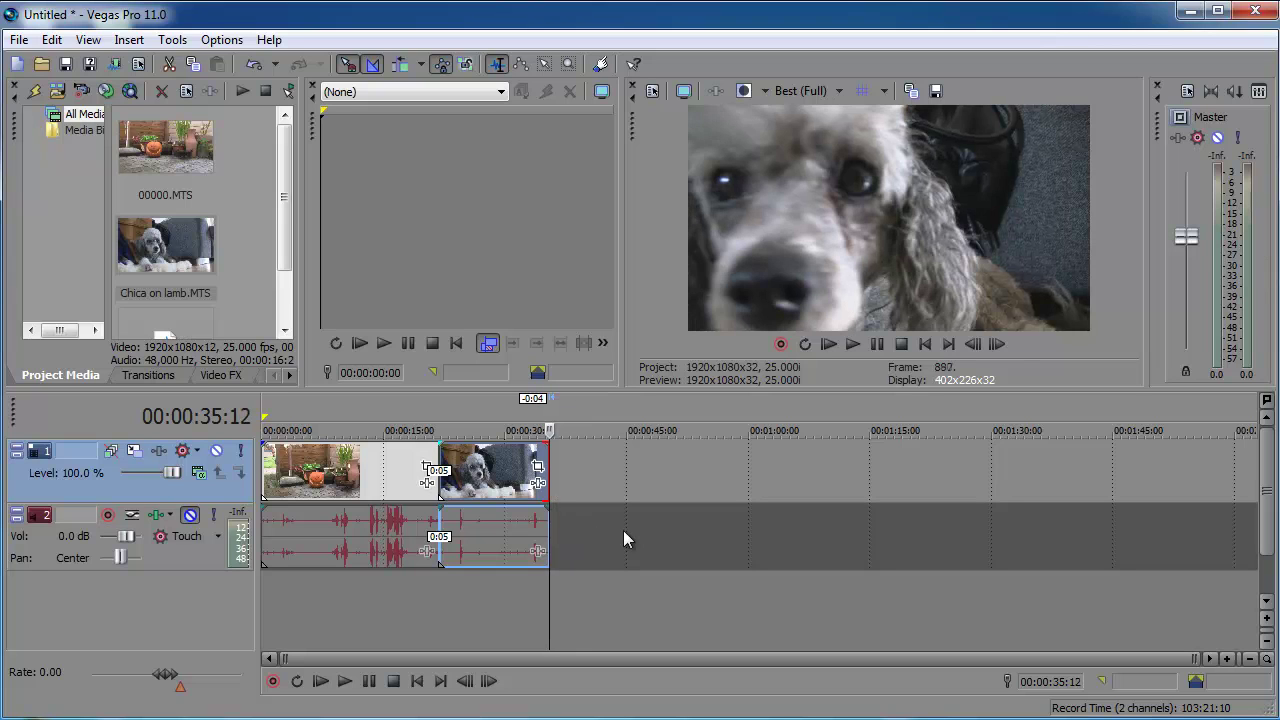
{"action": "key", "text": "KP_1"}
{"action": "key", "text": "KP_1"}
{"action": "key", "text": "KP_1"}
{"action": "key", "text": "KP_1"}
{"action": "key", "text": "KP_1"}
{"action": "key", "text": "KP_1"}
{"action": "key", "text": "KP_1"}
{"action": "key", "text": "KP_1"}
{"action": "key", "text": "KP_1"}
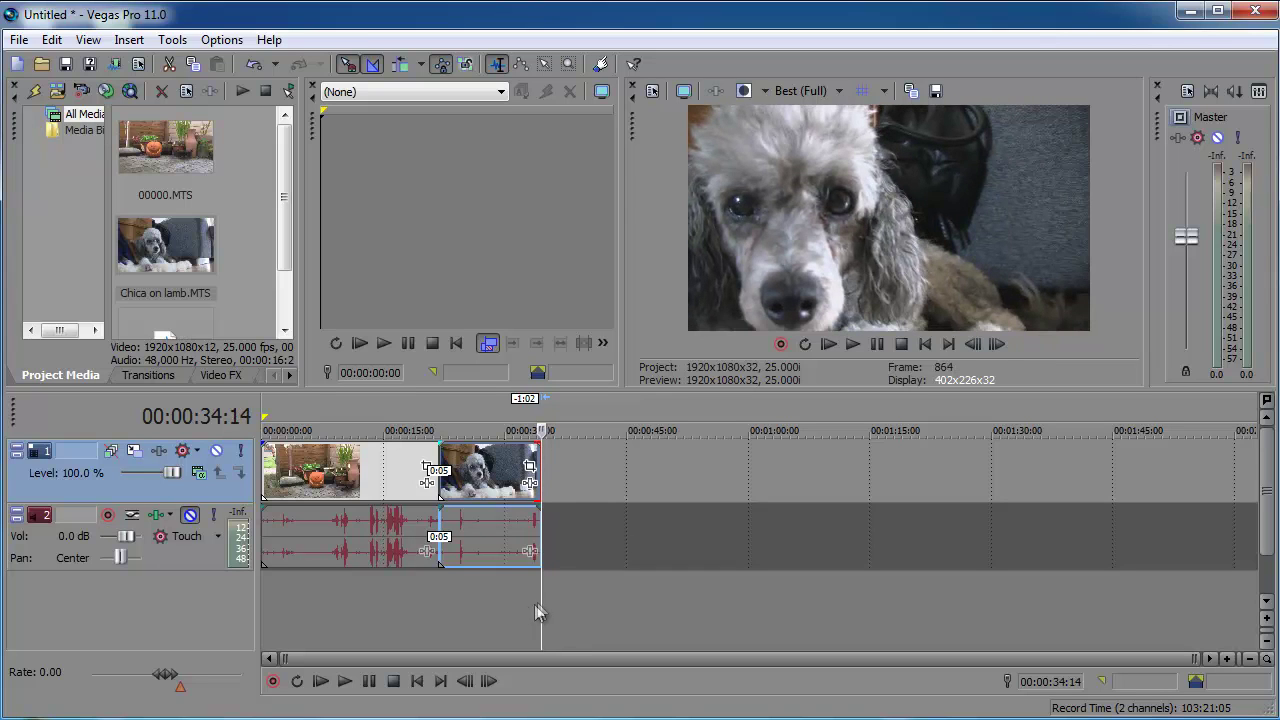
{"action": "key", "text": "space"}
{"action": "key", "text": "space"}
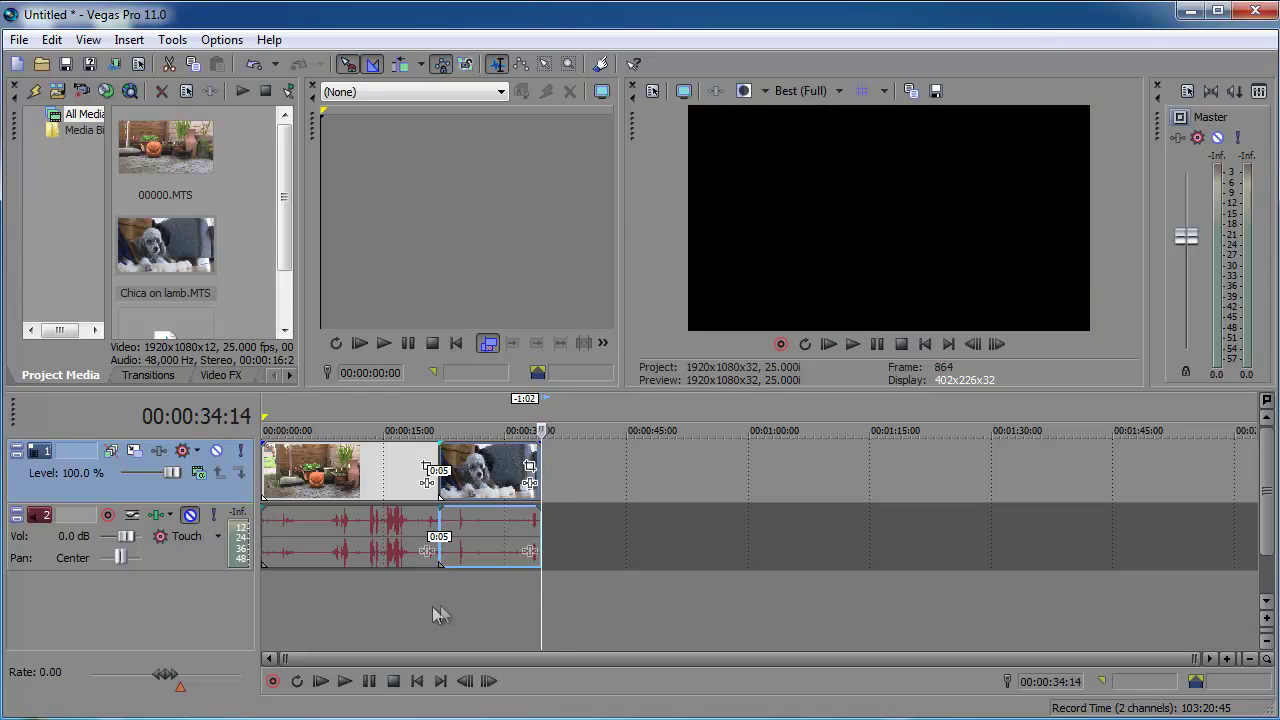
Step: Add a new audio track holding Here Comes the Rain.mp3 and play it briefly
{"action": "key", "text": "Down"}
{"action": "right_click", "coordinate": [175, 593]}
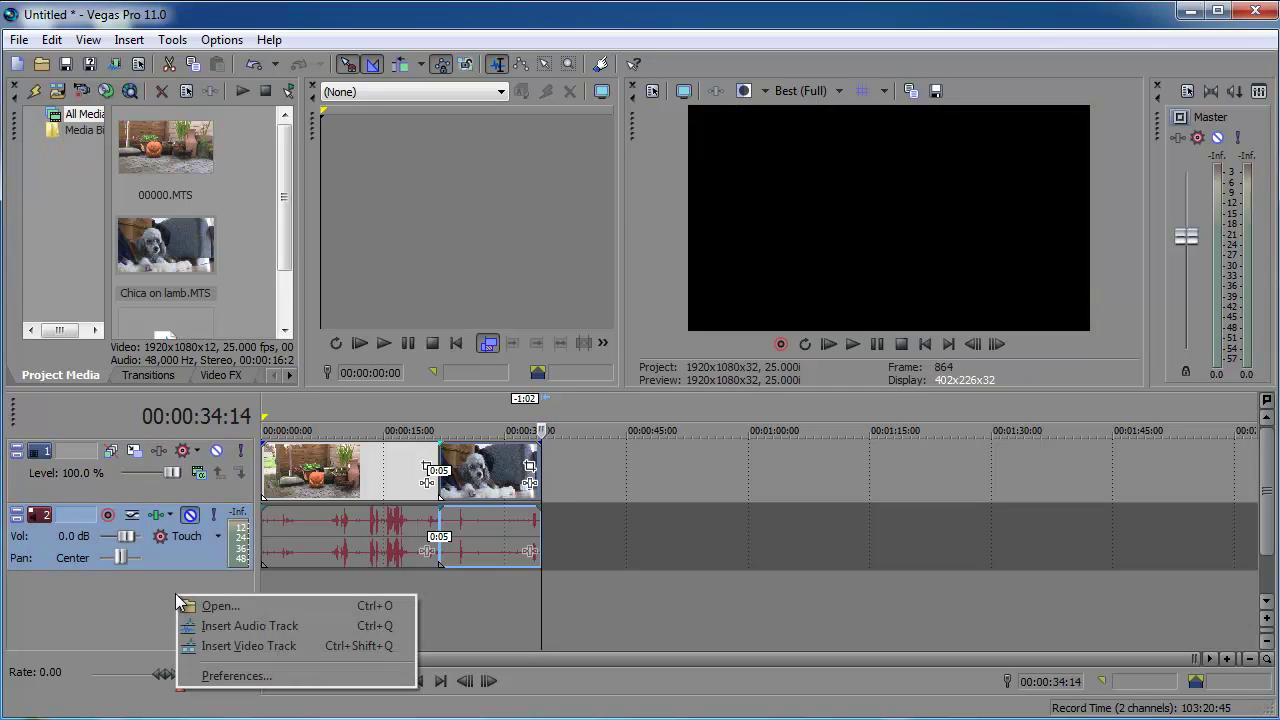
{"action": "left_click", "coordinate": [267, 628]}
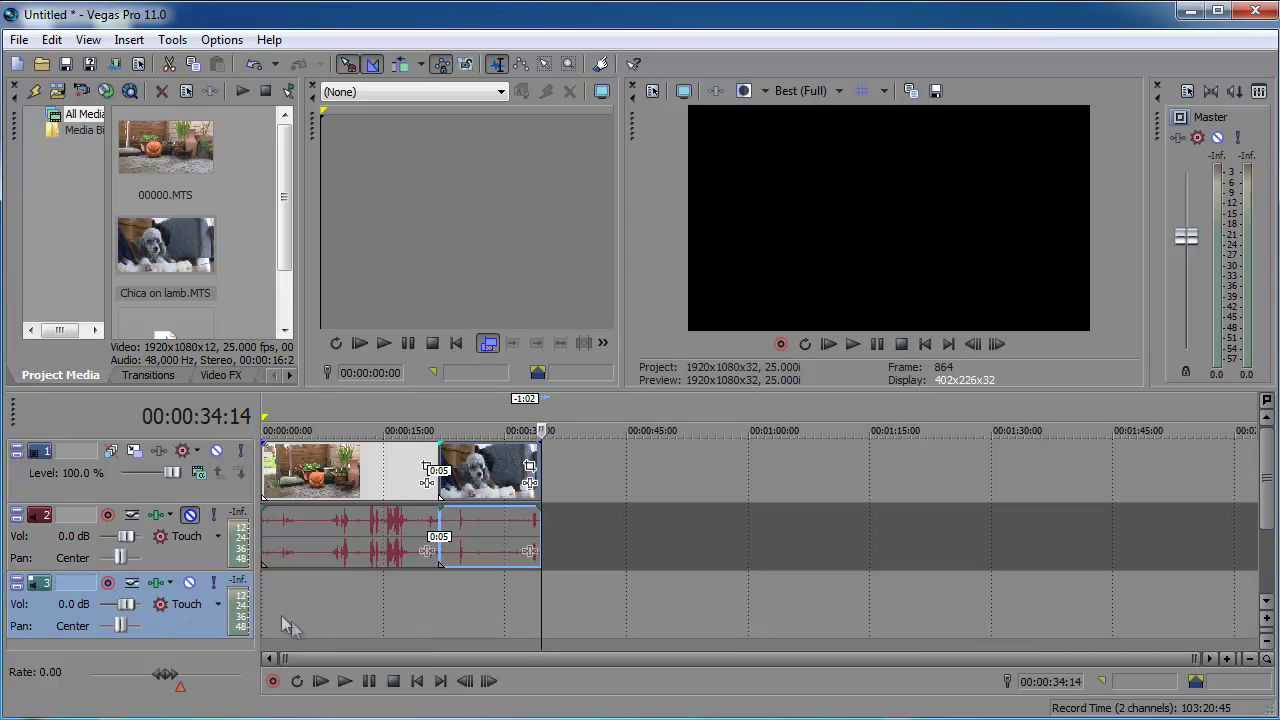
{"action": "scroll", "coordinate": [200, 250], "scroll_direction": "down", "scroll_amount": 2}
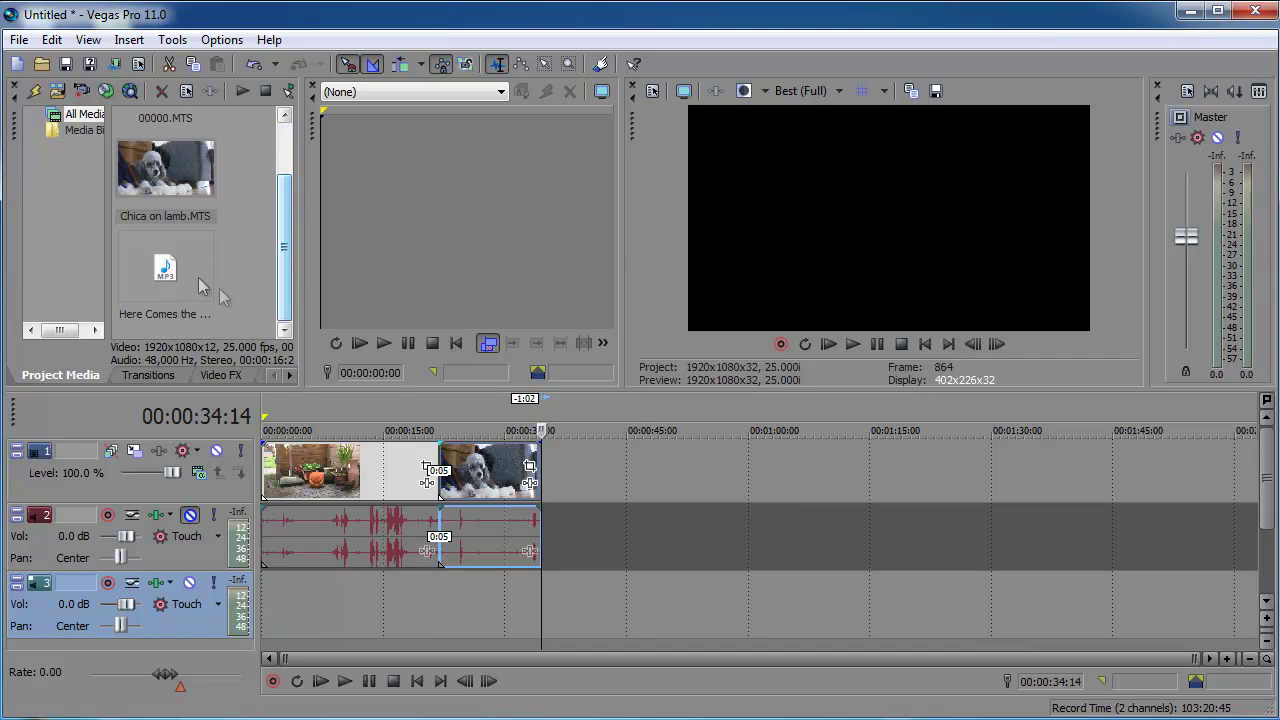
{"action": "left_click_drag", "start_coordinate": [170, 270], "coordinate": [280, 617]}
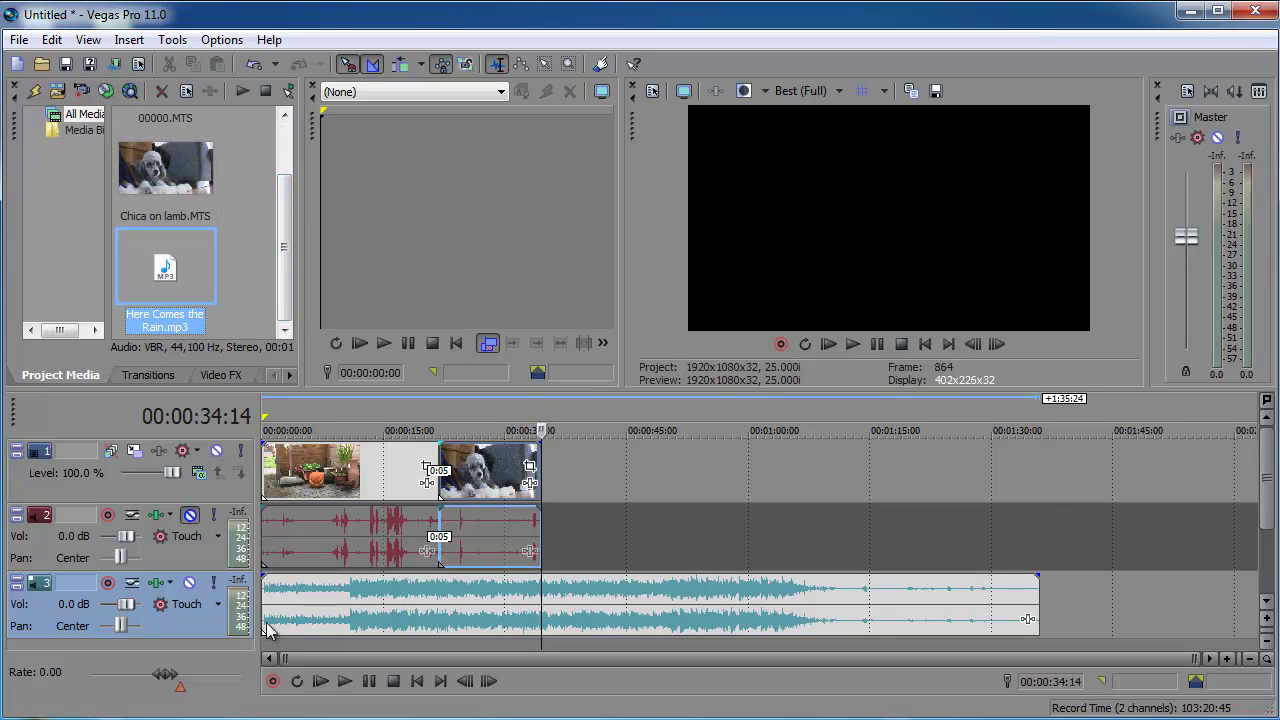
{"action": "left_click", "coordinate": [264, 621]}
{"action": "key", "text": "space"}
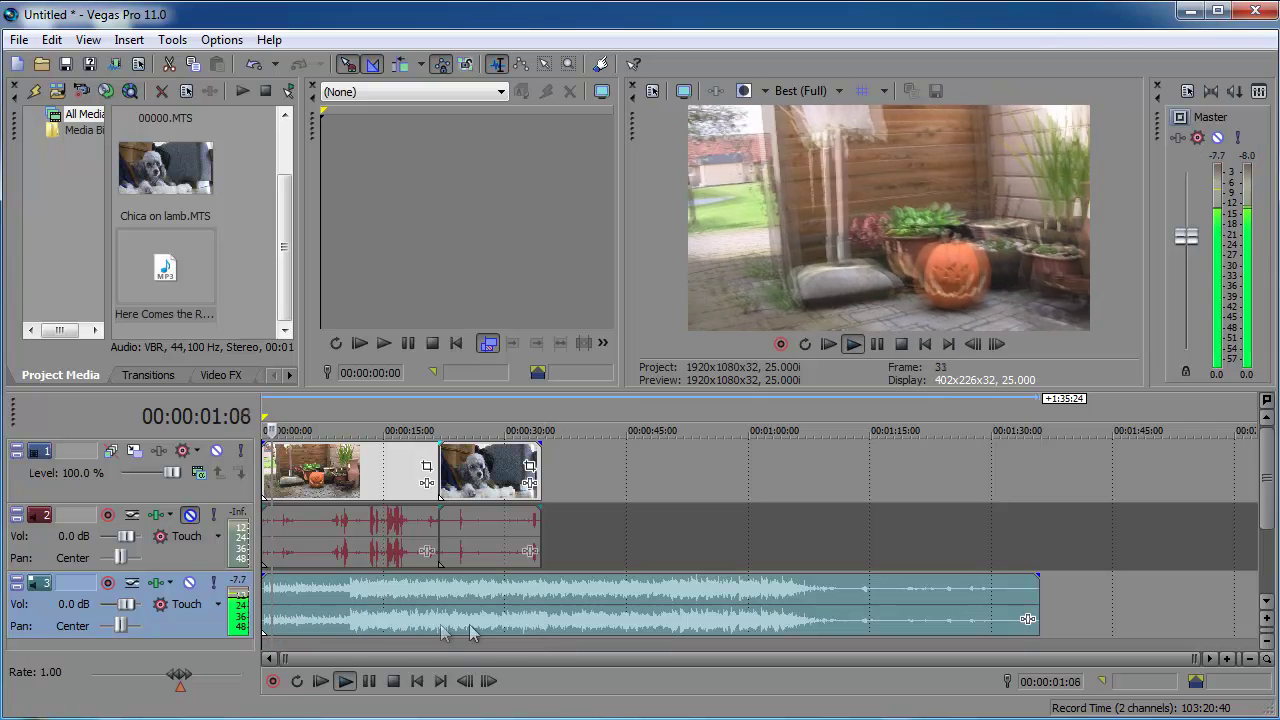
{"action": "key", "text": "space"}
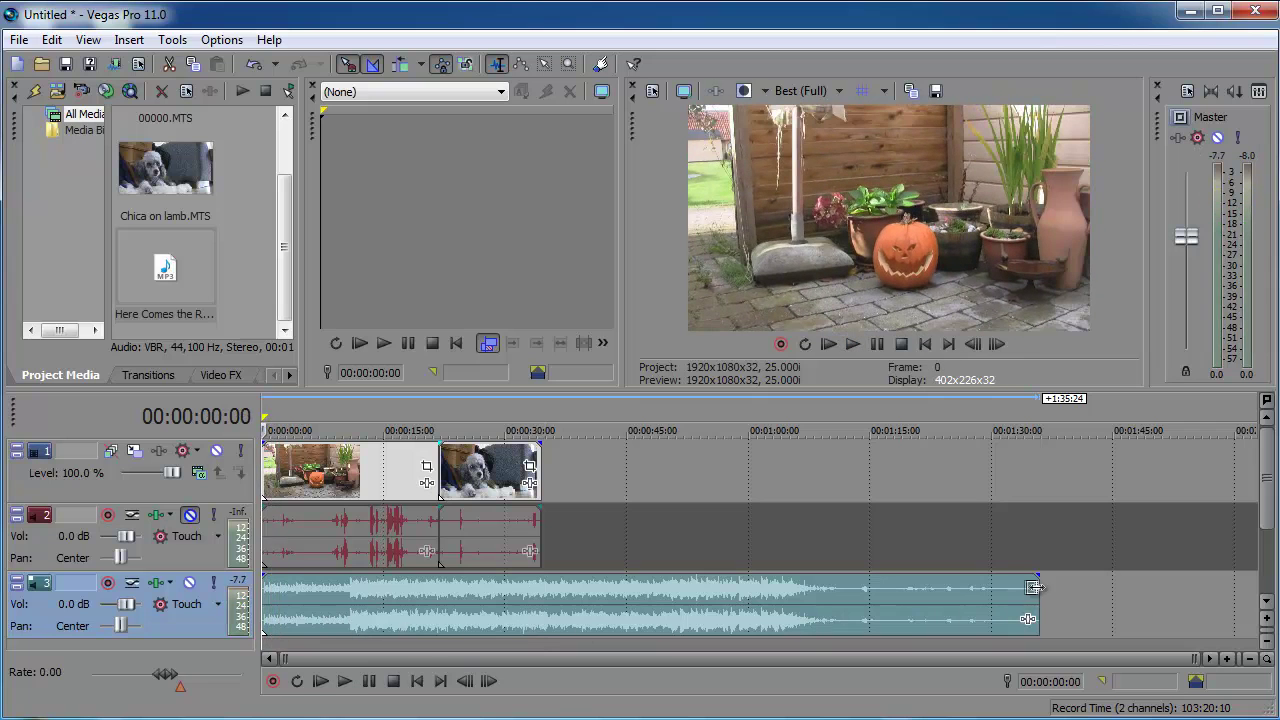
Step: Shorten the music clip to end with the video and preview from 18 seconds and near its end
{"action": "left_click_drag", "start_coordinate": [1036, 588], "coordinate": [460, 604]}
{"action": "left_click", "coordinate": [407, 609]}
{"action": "key", "text": "space"}
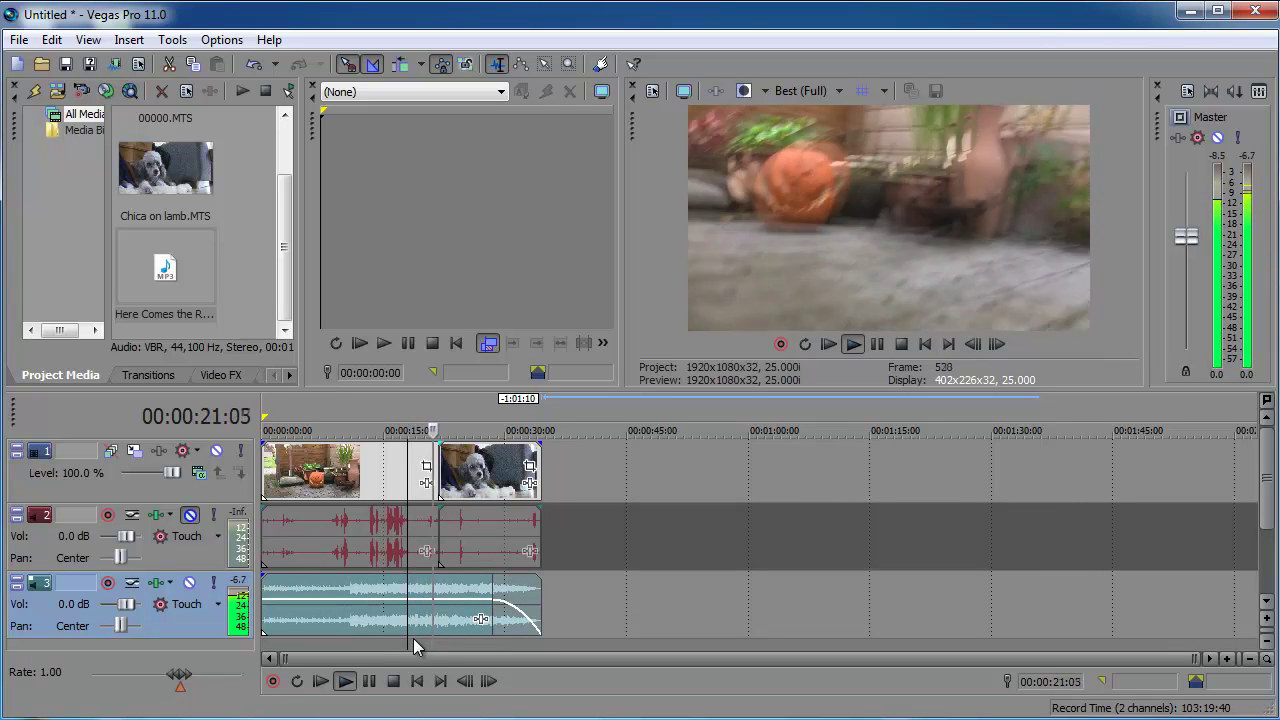
{"action": "key", "text": "space"}
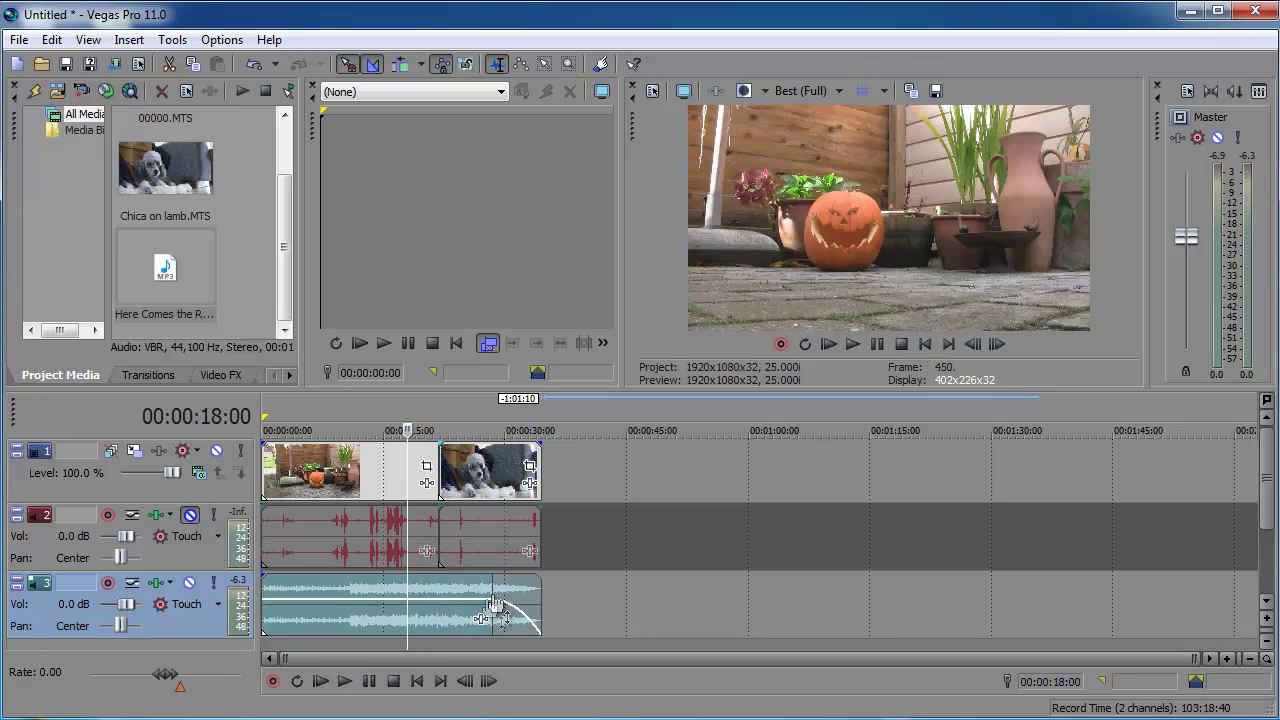
{"action": "left_click", "coordinate": [482, 608]}
{"action": "key", "text": "space"}
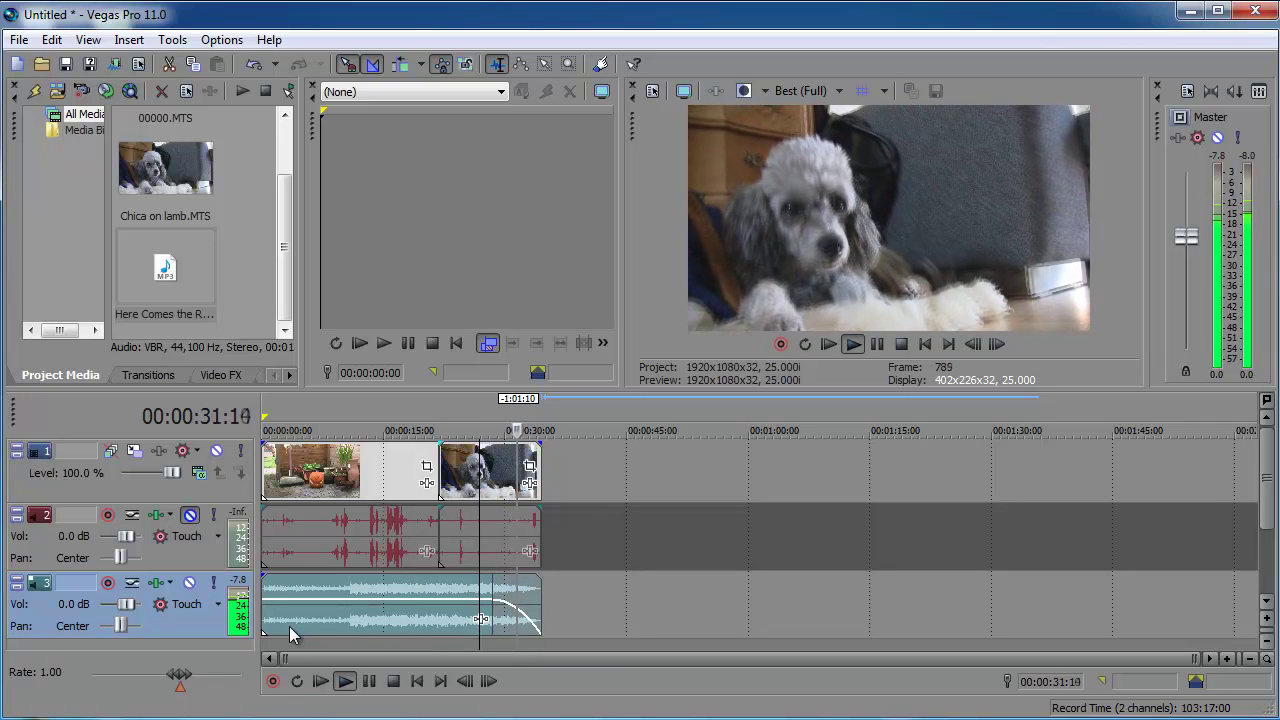
{"action": "key", "text": "space"}
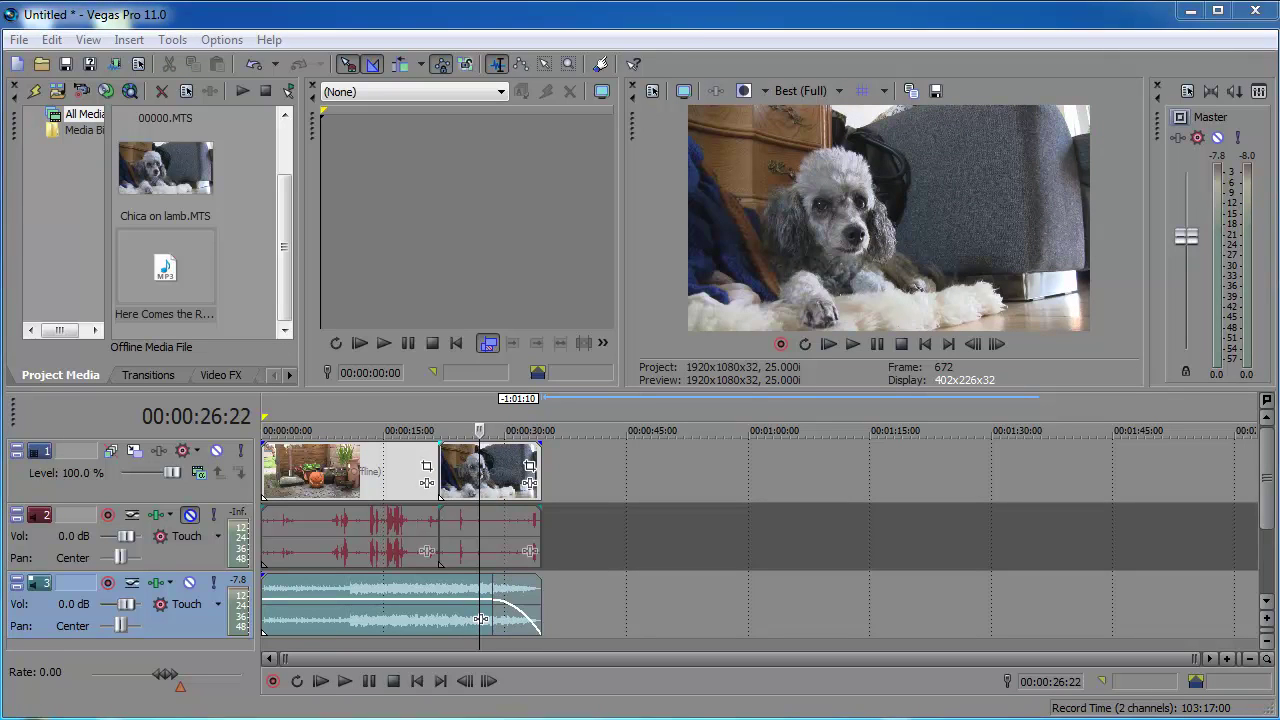
{"action": "left_click", "coordinate": [432, 618]}
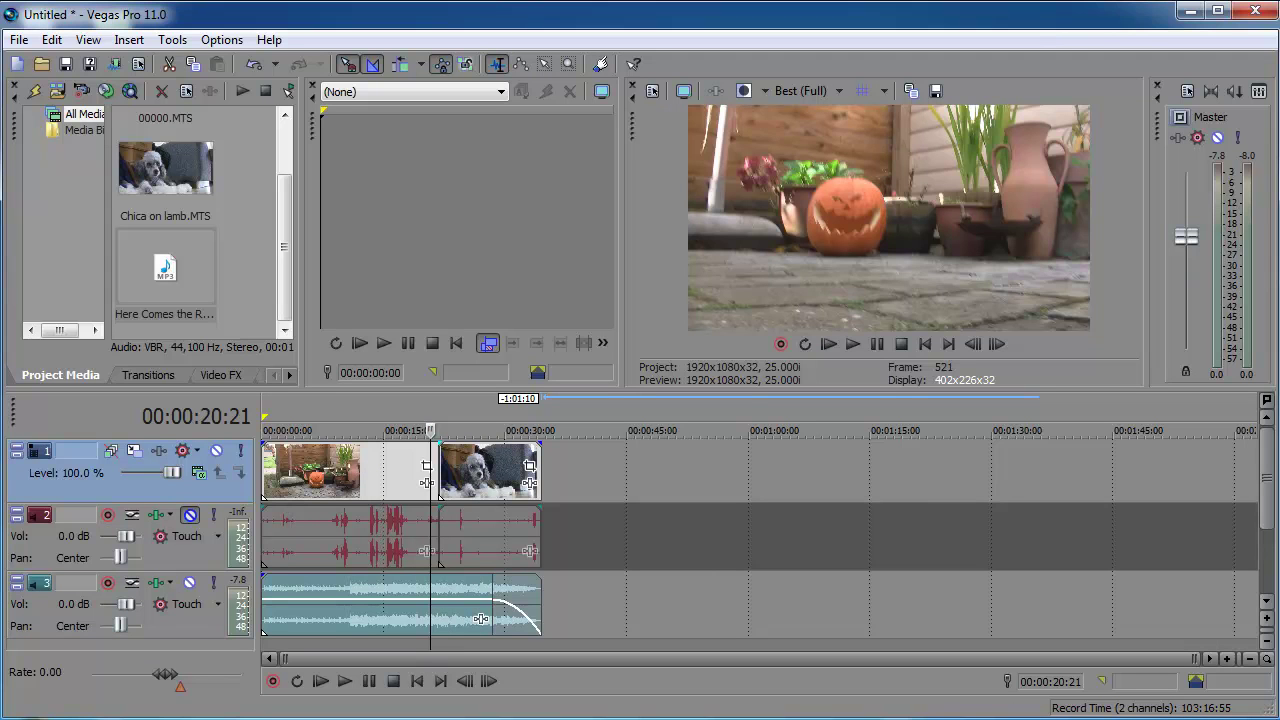
Step: Insert a new empty video track and place the playhead at about two seconds
{"action": "right_click", "coordinate": [293, 490]}
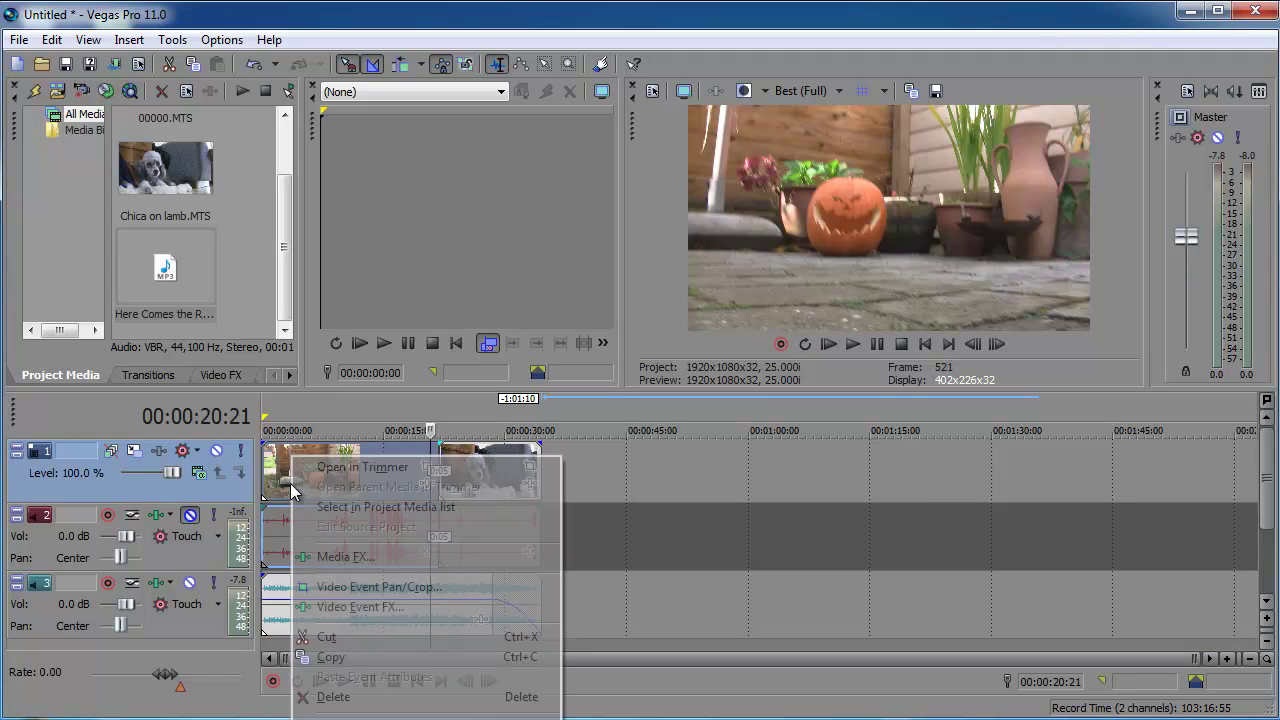
{"action": "right_click", "coordinate": [208, 492]}
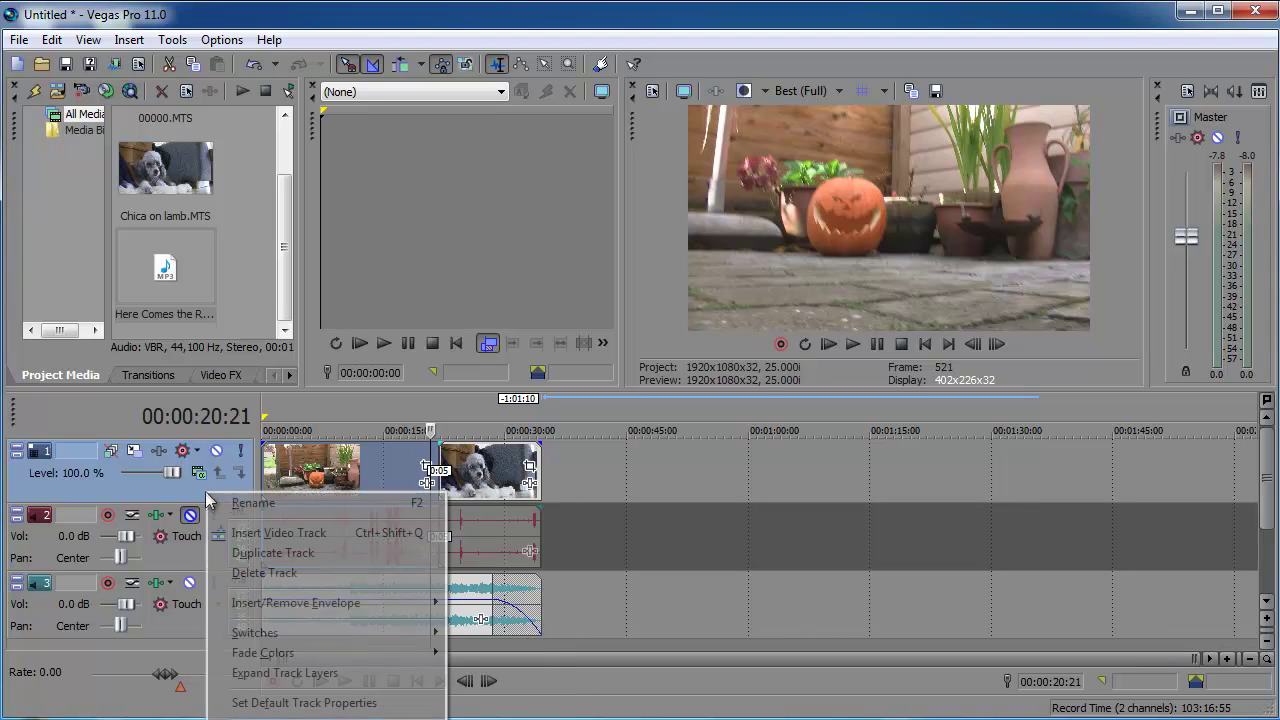
{"action": "left_click", "coordinate": [300, 533]}
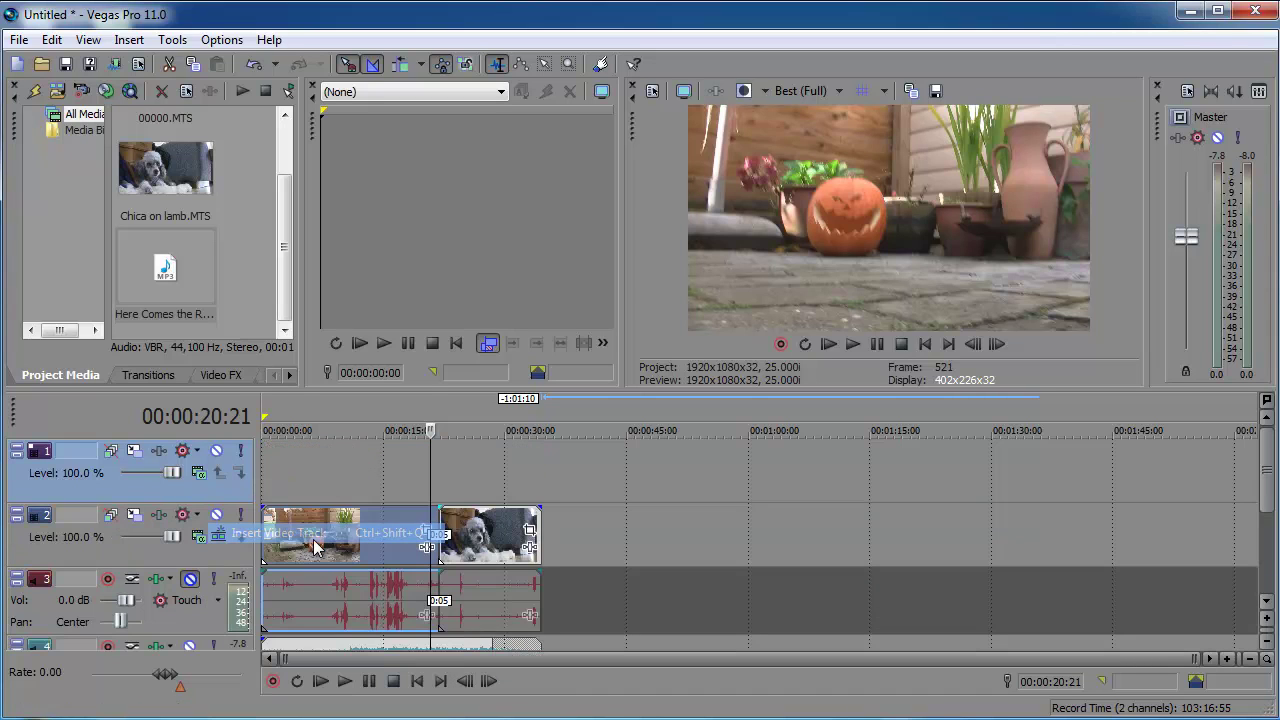
{"action": "left_click", "coordinate": [273, 466]}
{"action": "key", "text": "Home"}
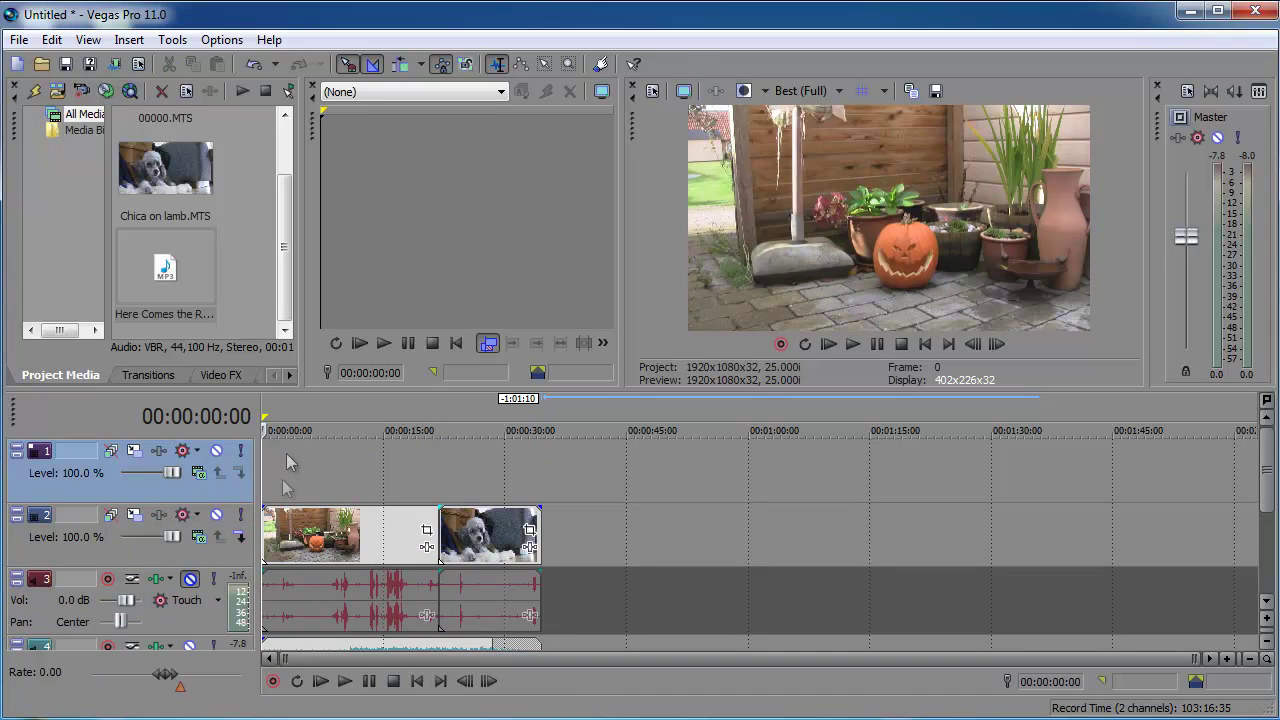
{"action": "left_click", "coordinate": [280, 473]}
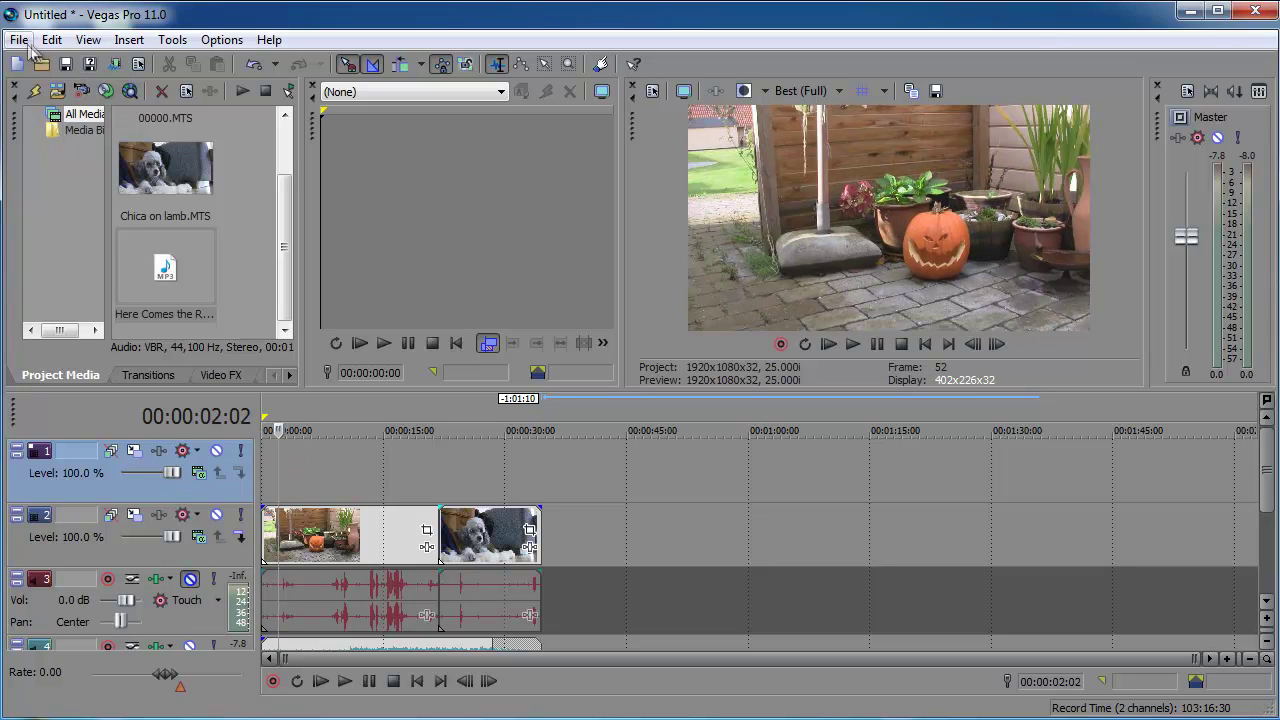
Step: Look through the Insert menu's generated media chooser, then close it
{"action": "left_click", "coordinate": [129, 40]}
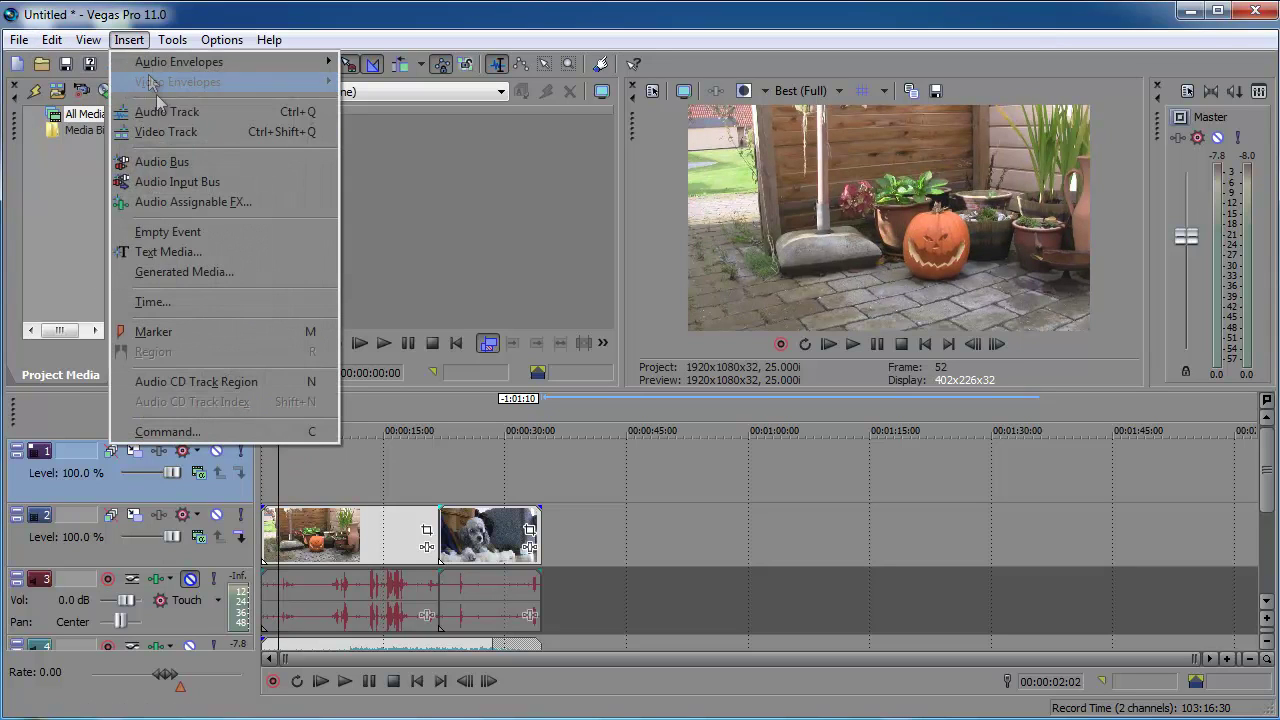
{"action": "left_click", "coordinate": [204, 277]}
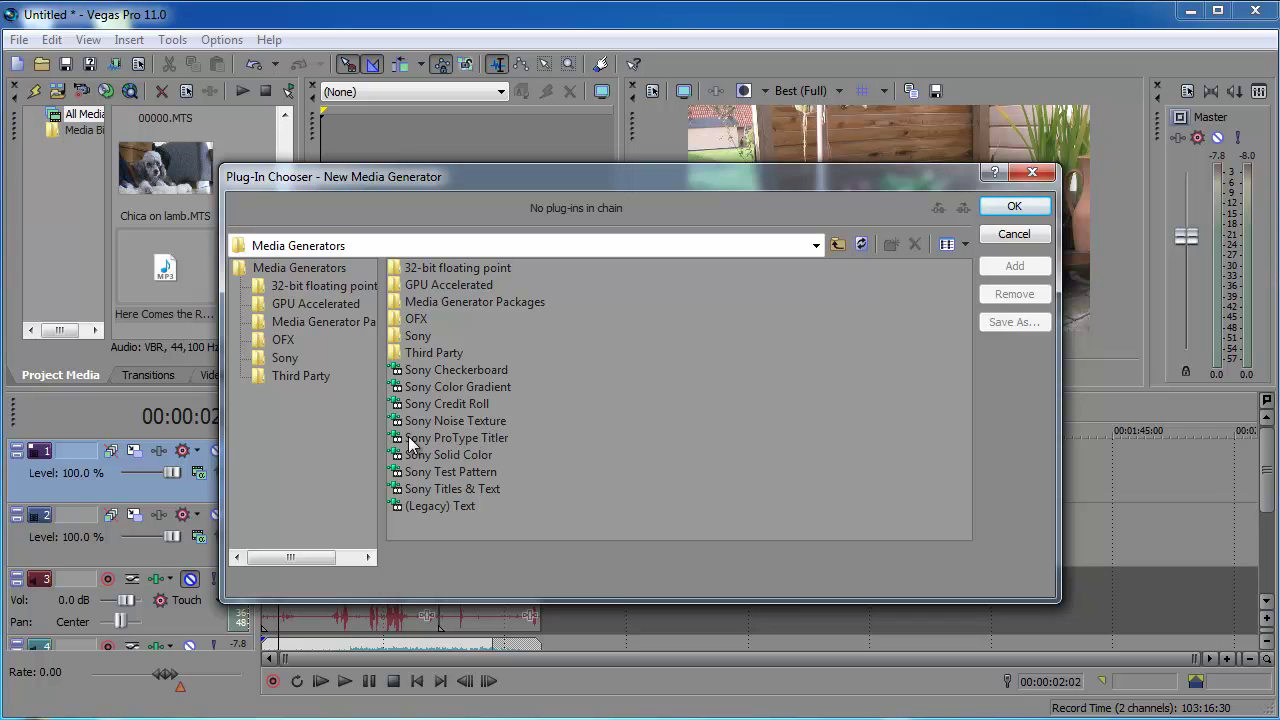
{"action": "left_click", "coordinate": [1043, 178]}
{"action": "left_click", "coordinate": [129, 39]}
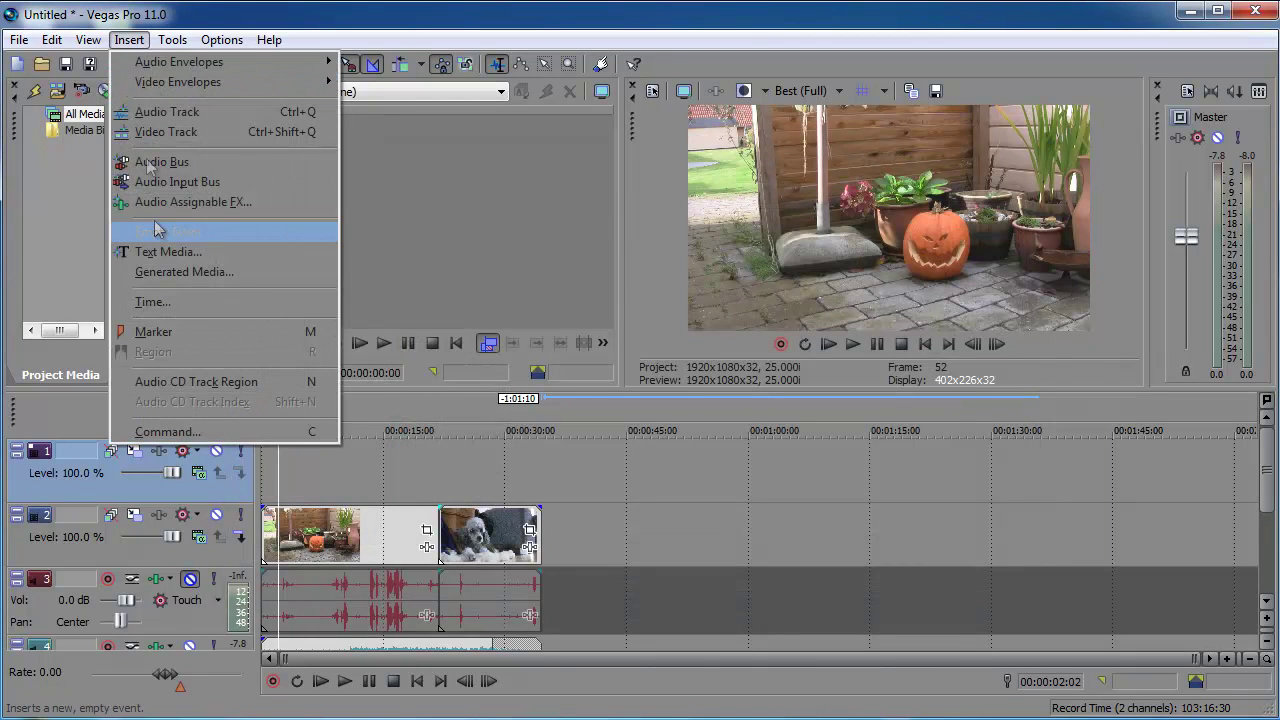
Step: Insert a text media event and replace its Sample Text with 'Hello world'
{"action": "left_click", "coordinate": [158, 256]}
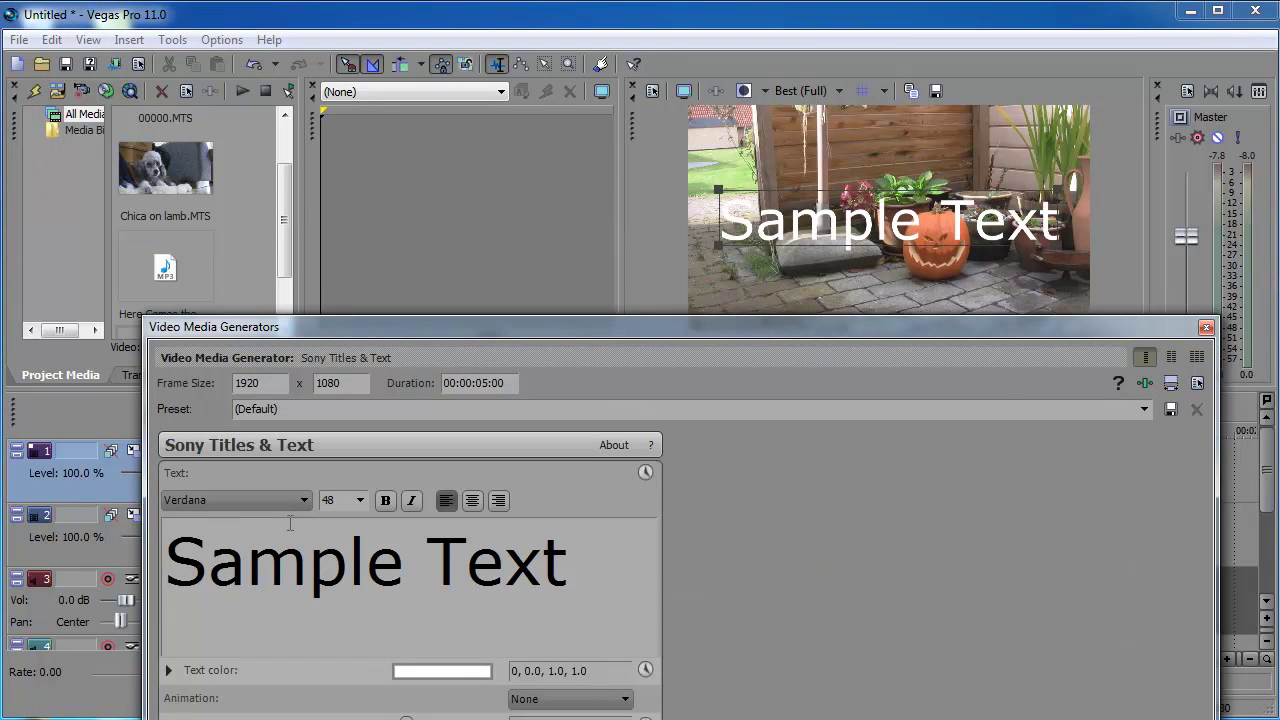
{"action": "left_click_drag", "start_coordinate": [551, 326], "coordinate": [568, 573]}
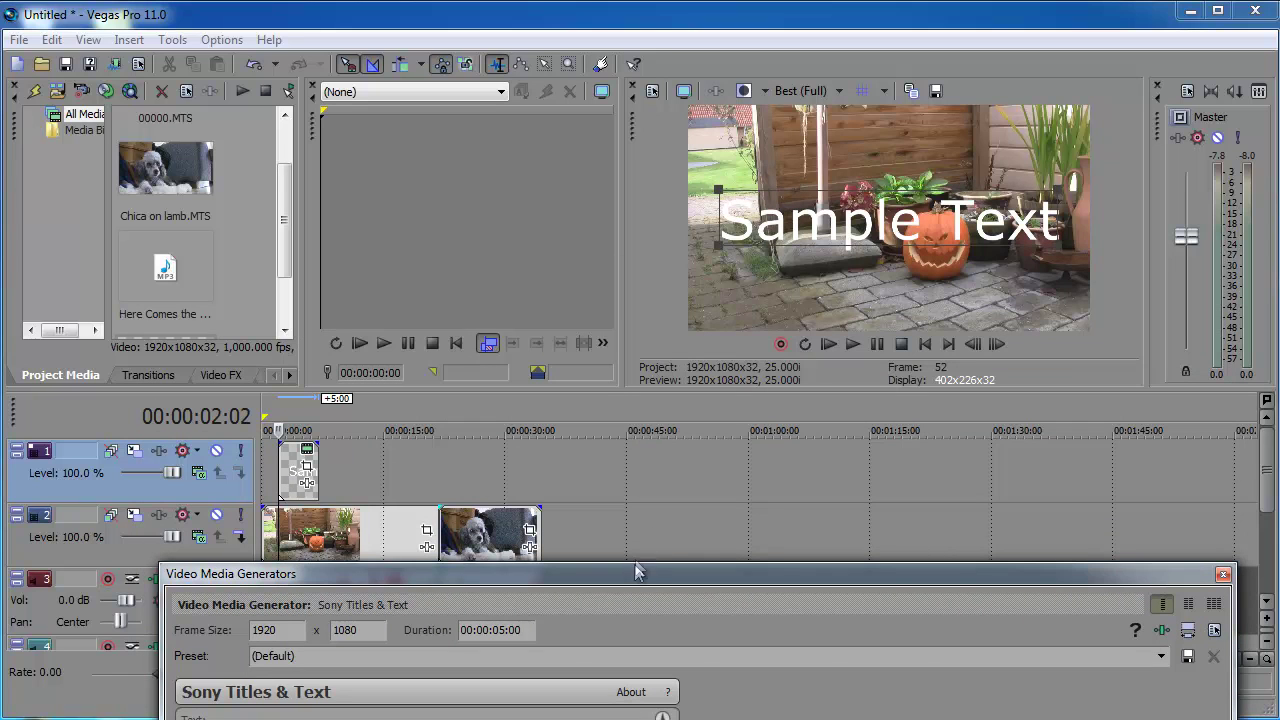
{"action": "left_click_drag", "start_coordinate": [634, 570], "coordinate": [632, 343]}
{"action": "left_click_drag", "start_coordinate": [583, 553], "coordinate": [104, 567]}
{"action": "type", "text": "Hello"}
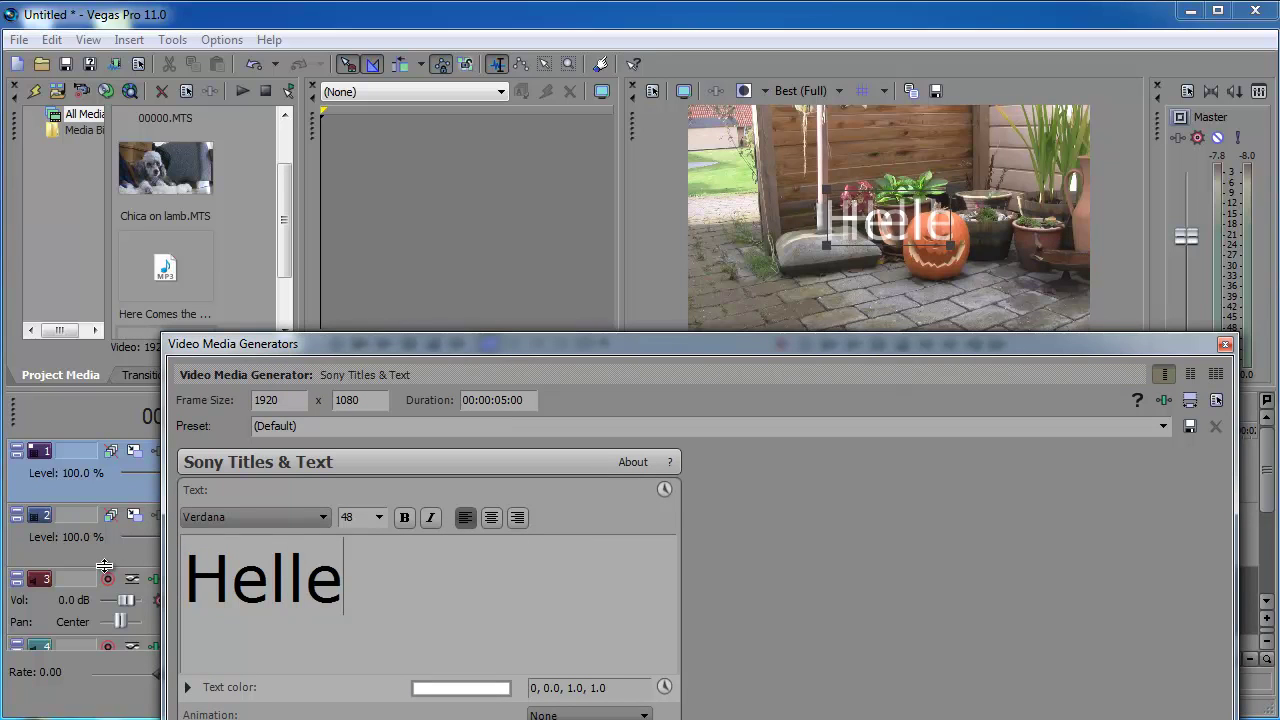
{"action": "type", "text": " world!"}
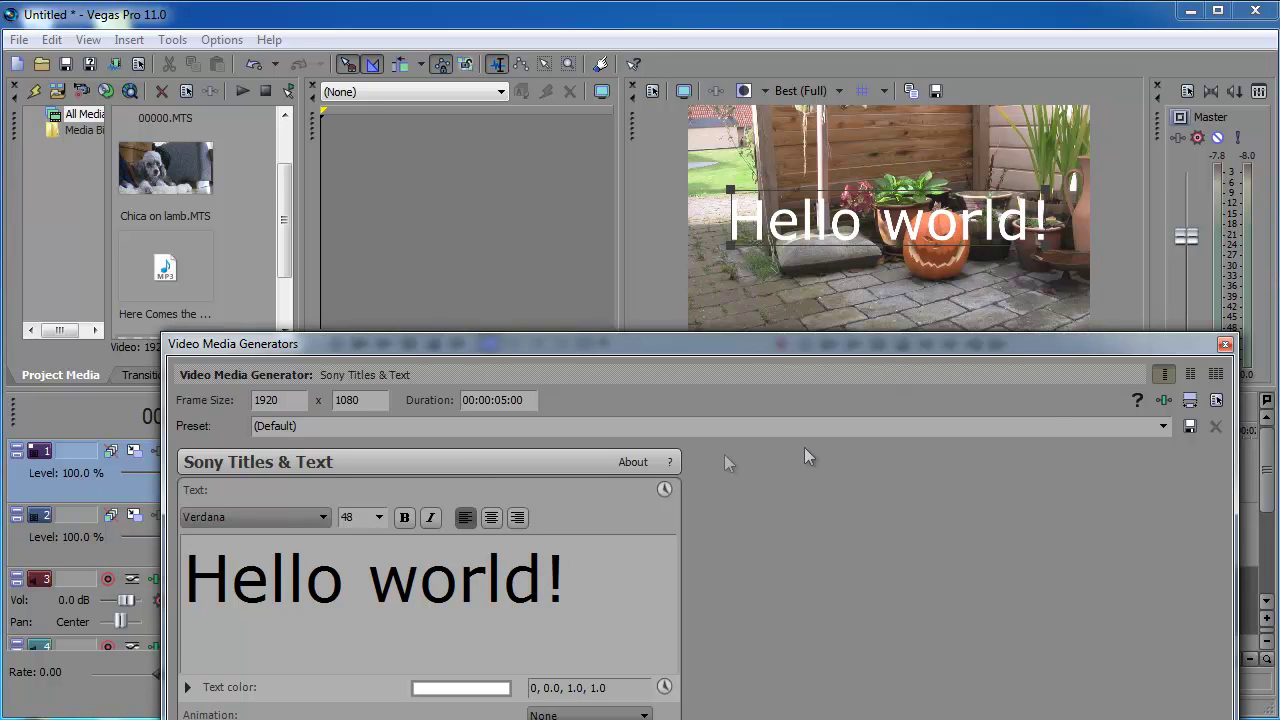
Step: Close the text editor, stretch the Hello world! title to about nine seconds, and preview it
{"action": "left_click", "coordinate": [1225, 345]}
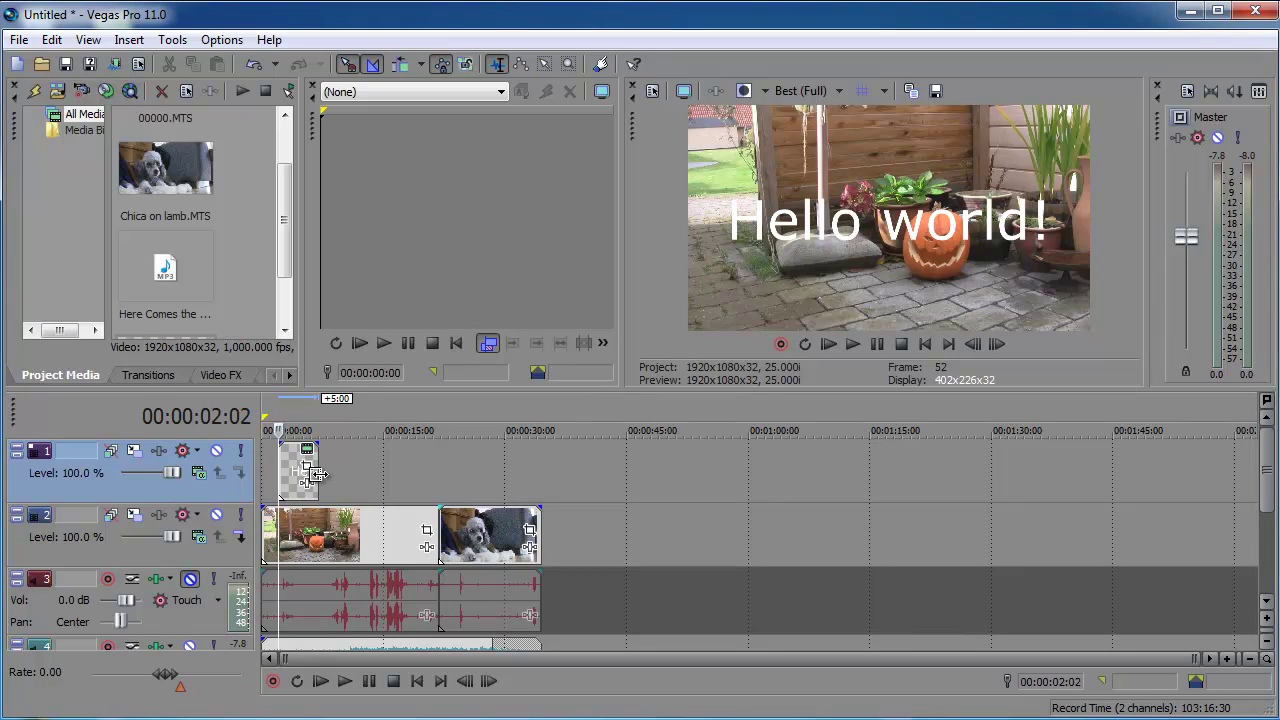
{"action": "left_click_drag", "start_coordinate": [317, 474], "coordinate": [503, 477]}
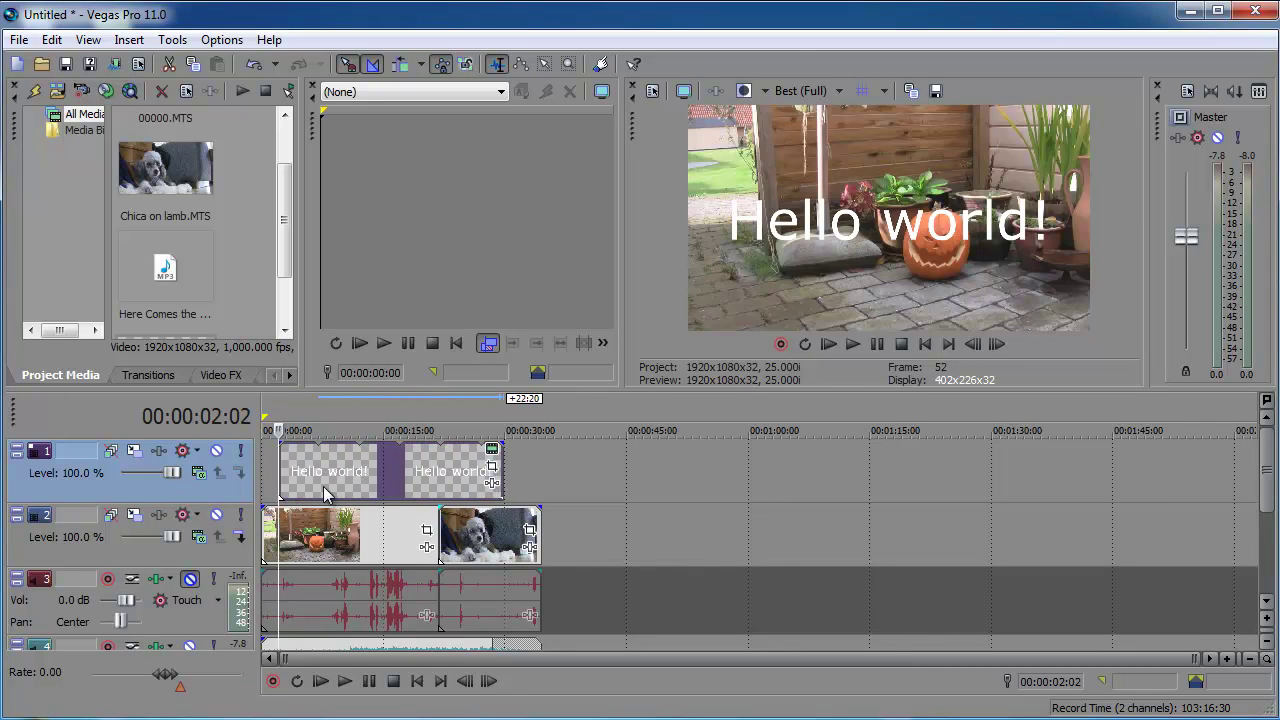
{"action": "left_click", "coordinate": [324, 492]}
{"action": "key", "text": "space"}
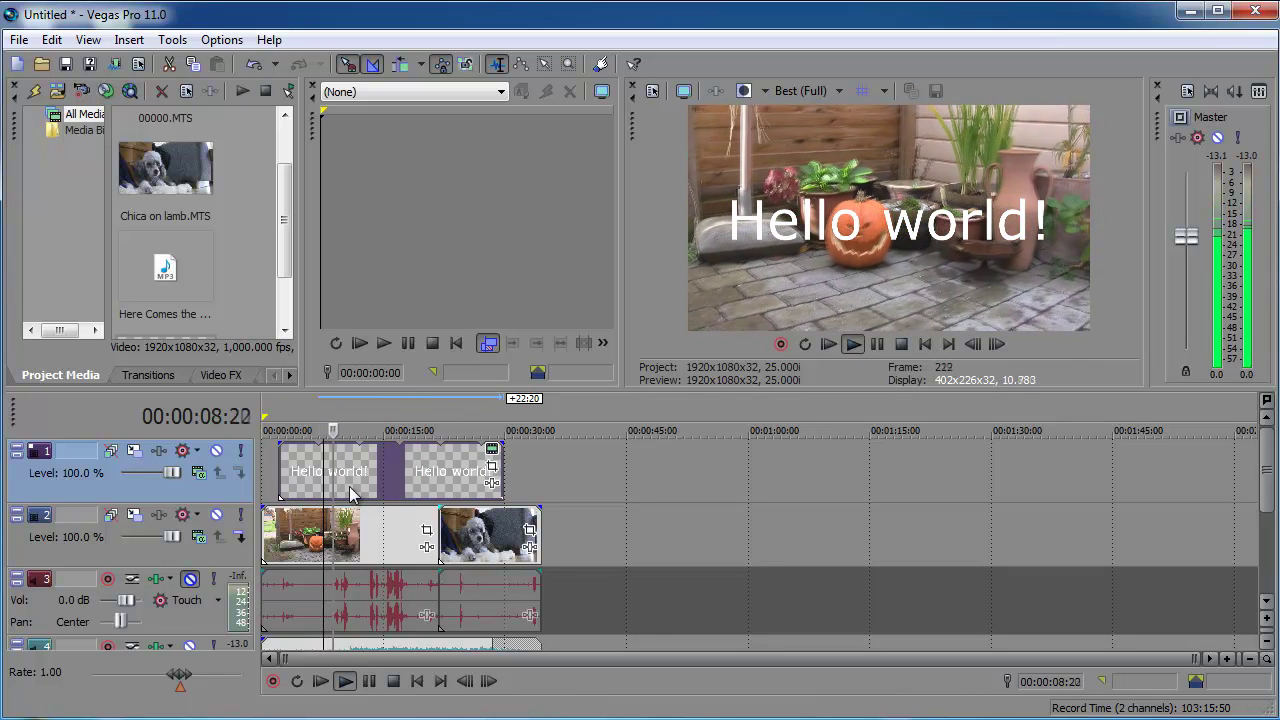
{"action": "key", "text": "space"}
Step: Shorten the title event's end and preview it over the garden video
{"action": "left_click_drag", "start_coordinate": [502, 472], "coordinate": [306, 471]}
{"action": "left_click", "coordinate": [280, 478]}
{"action": "key", "text": "space"}
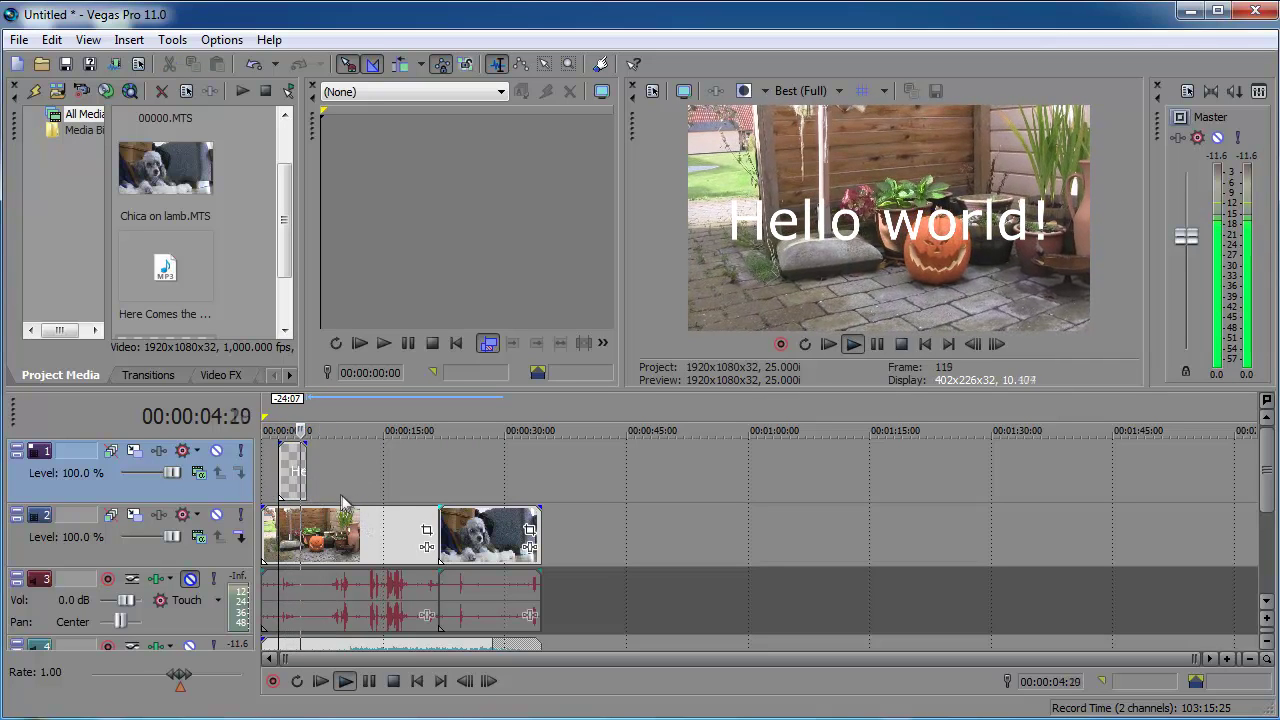
{"action": "key", "text": "space"}
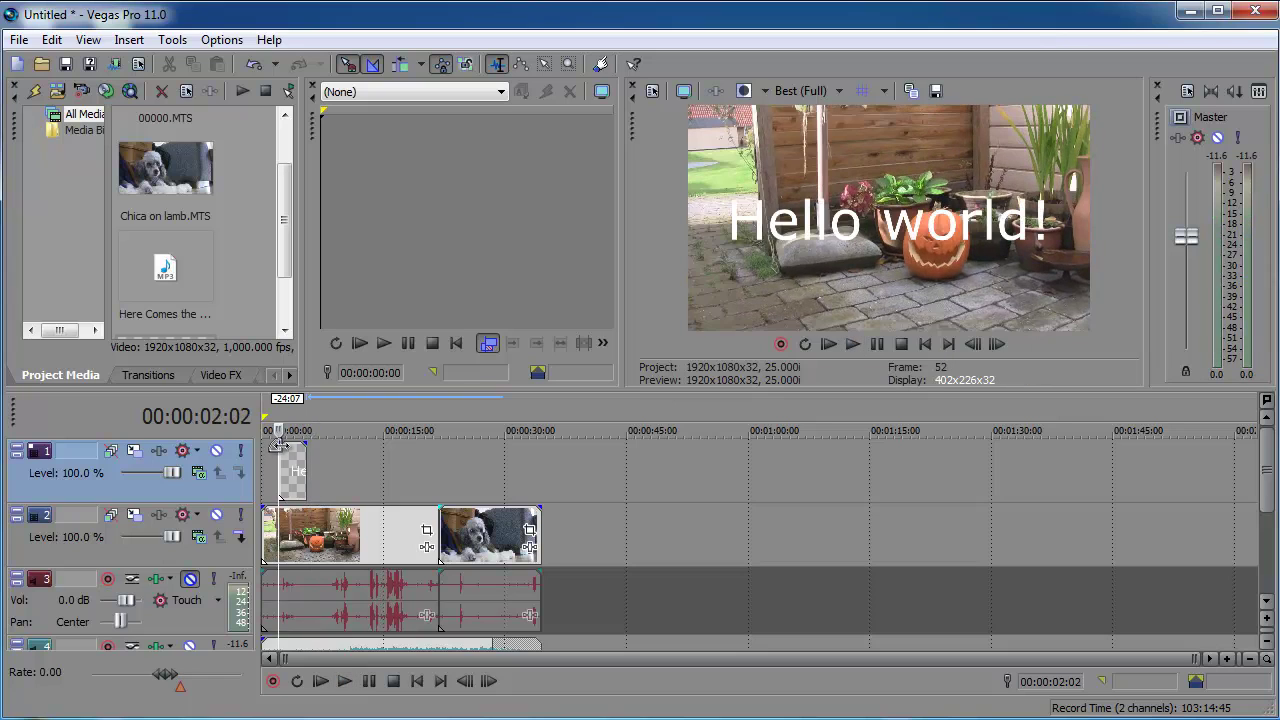
Step: Fade the title in over one second and play the project from the start
{"action": "left_click_drag", "start_coordinate": [277, 444], "coordinate": [284, 467]}
{"action": "key", "text": "space"}
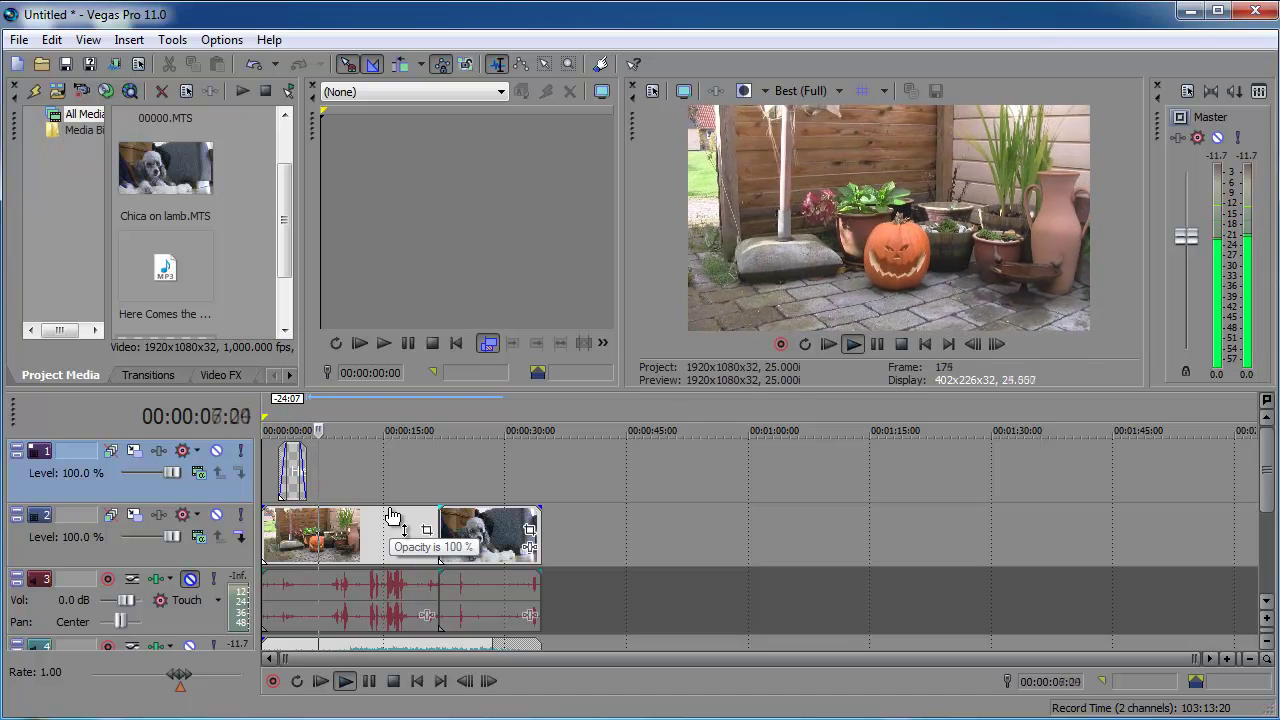
{"action": "key", "text": "space"}
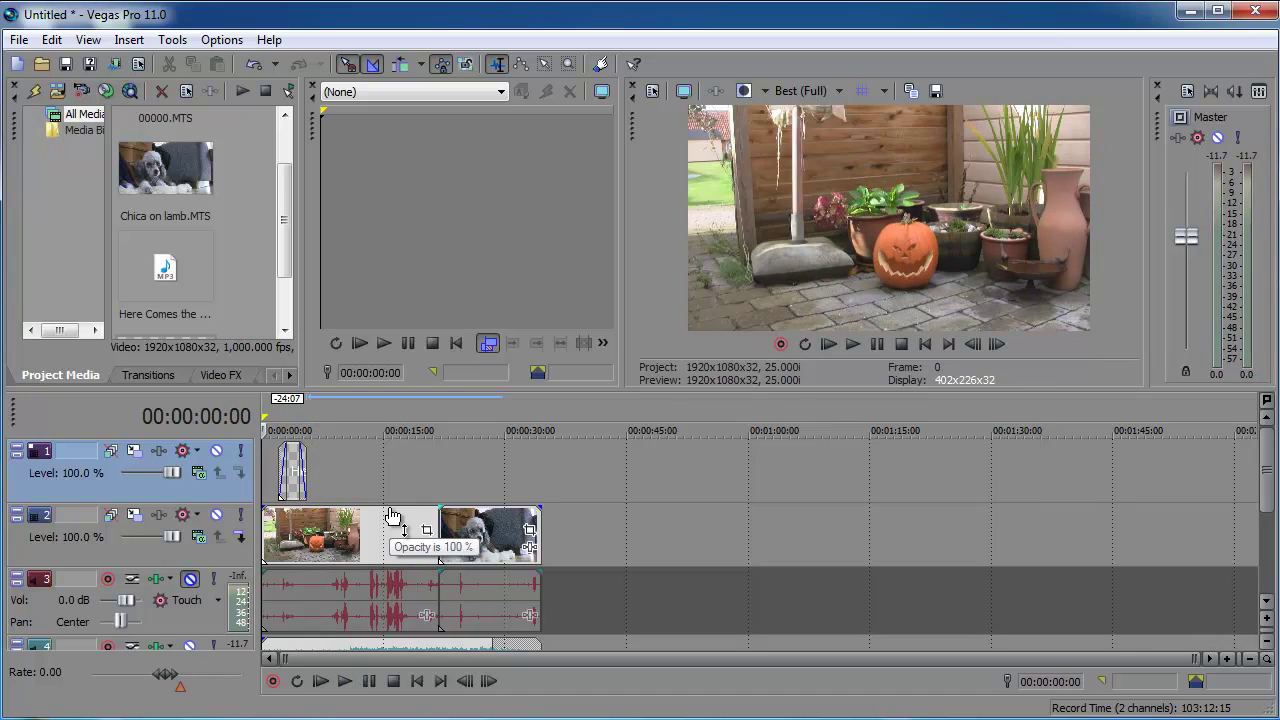
Step: Render the whole project loop region to Untitled.mp4 in the Youtube > Beginning vegas folder
{"action": "double_click", "coordinate": [355, 414]}
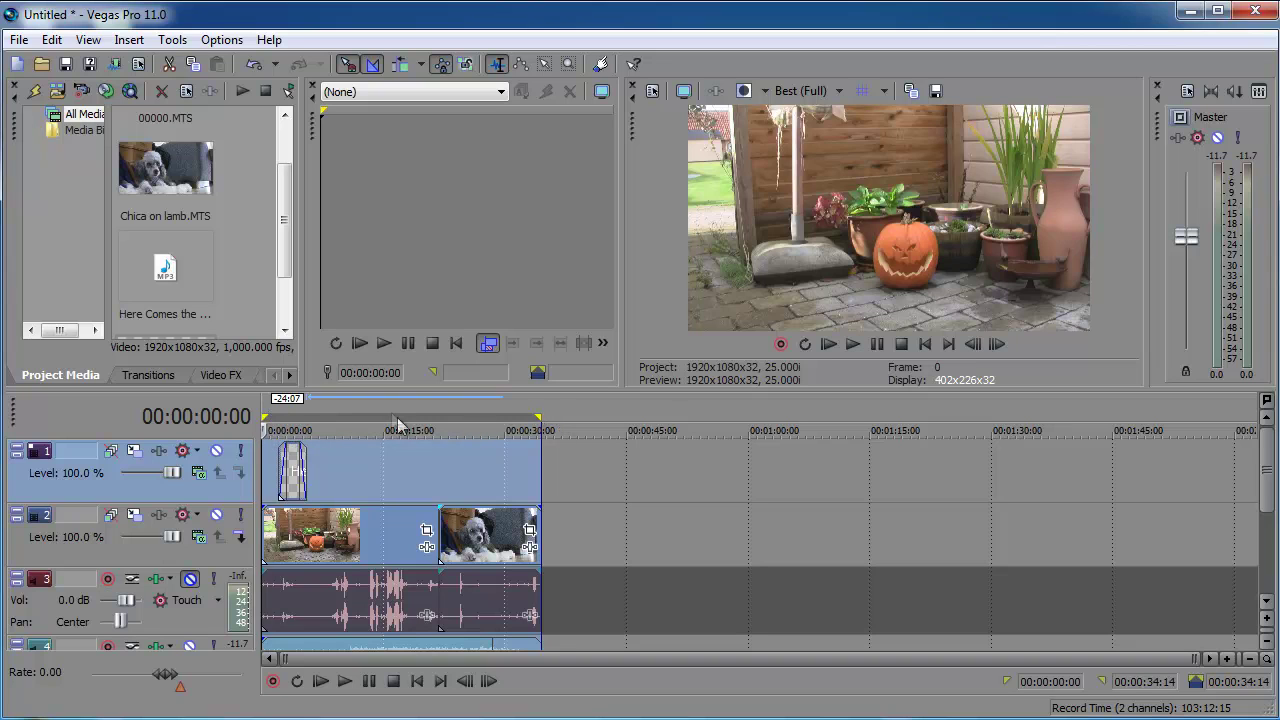
{"action": "left_click", "coordinate": [17, 41]}
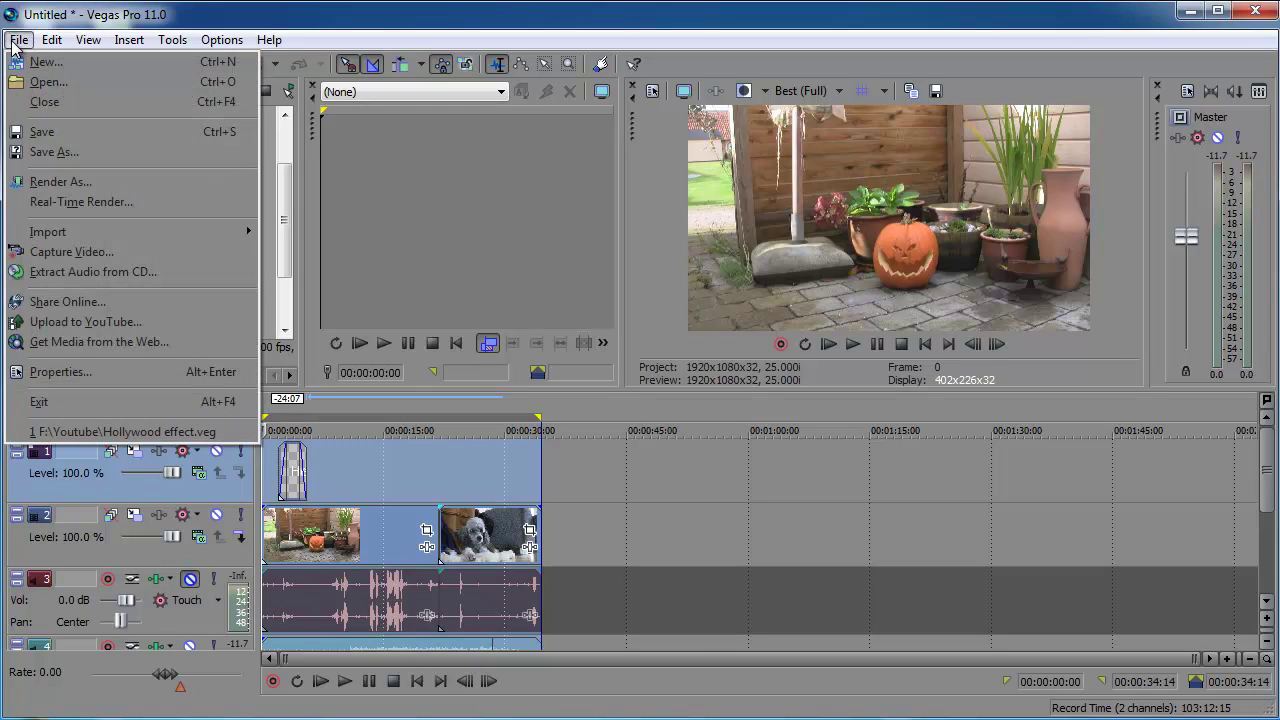
{"action": "left_click", "coordinate": [64, 183]}
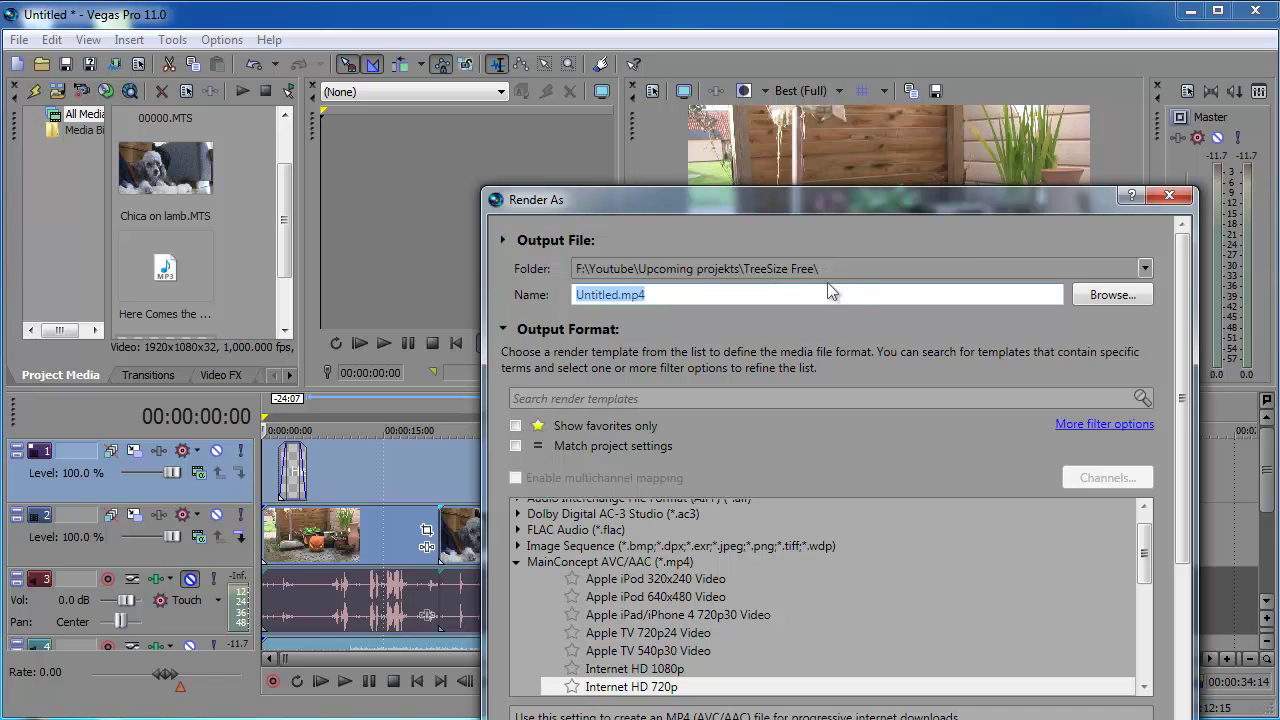
{"action": "left_click", "coordinate": [1108, 298]}
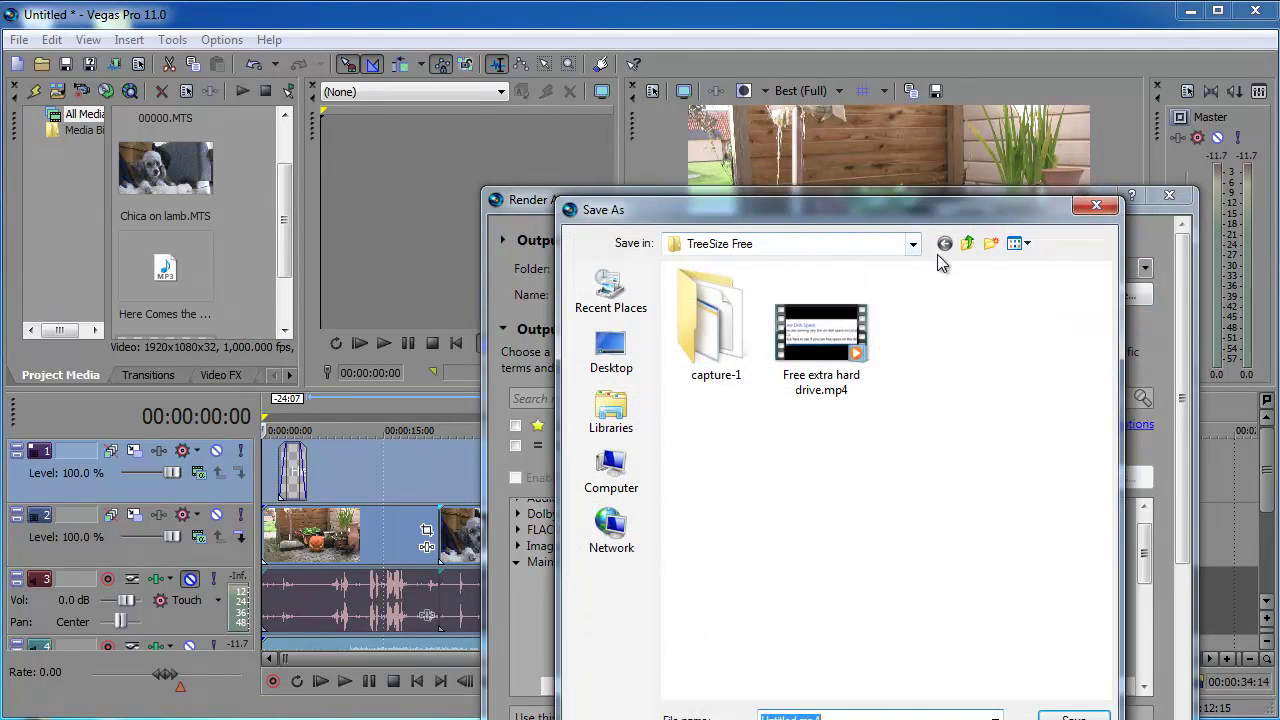
{"action": "left_click", "coordinate": [912, 244]}
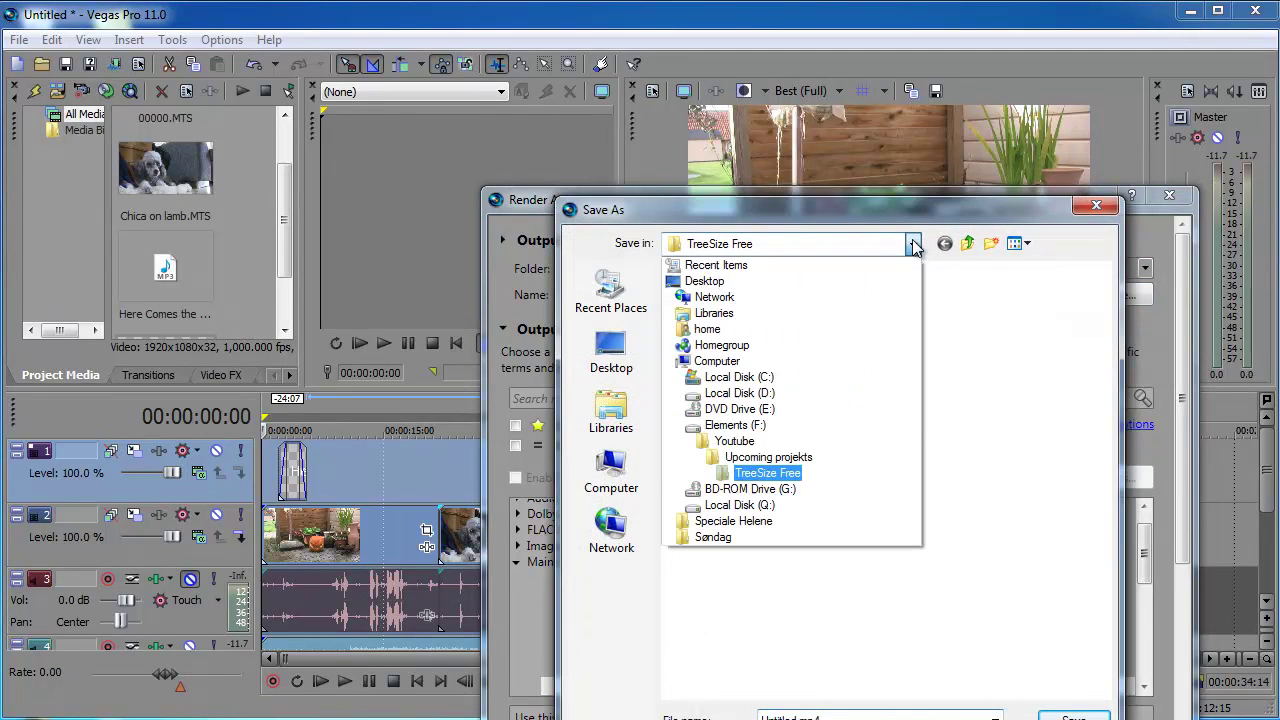
{"action": "left_click", "coordinate": [738, 441]}
{"action": "double_click", "coordinate": [756, 298]}
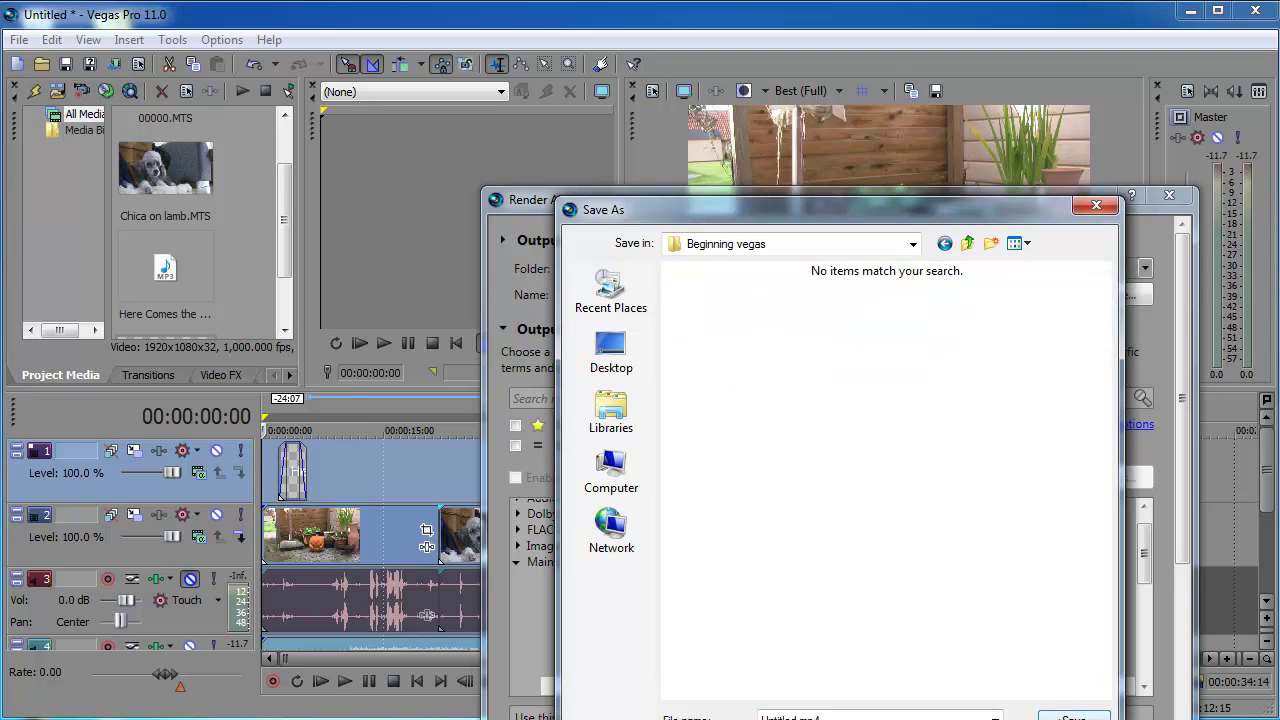
{"action": "key", "text": "Return"}
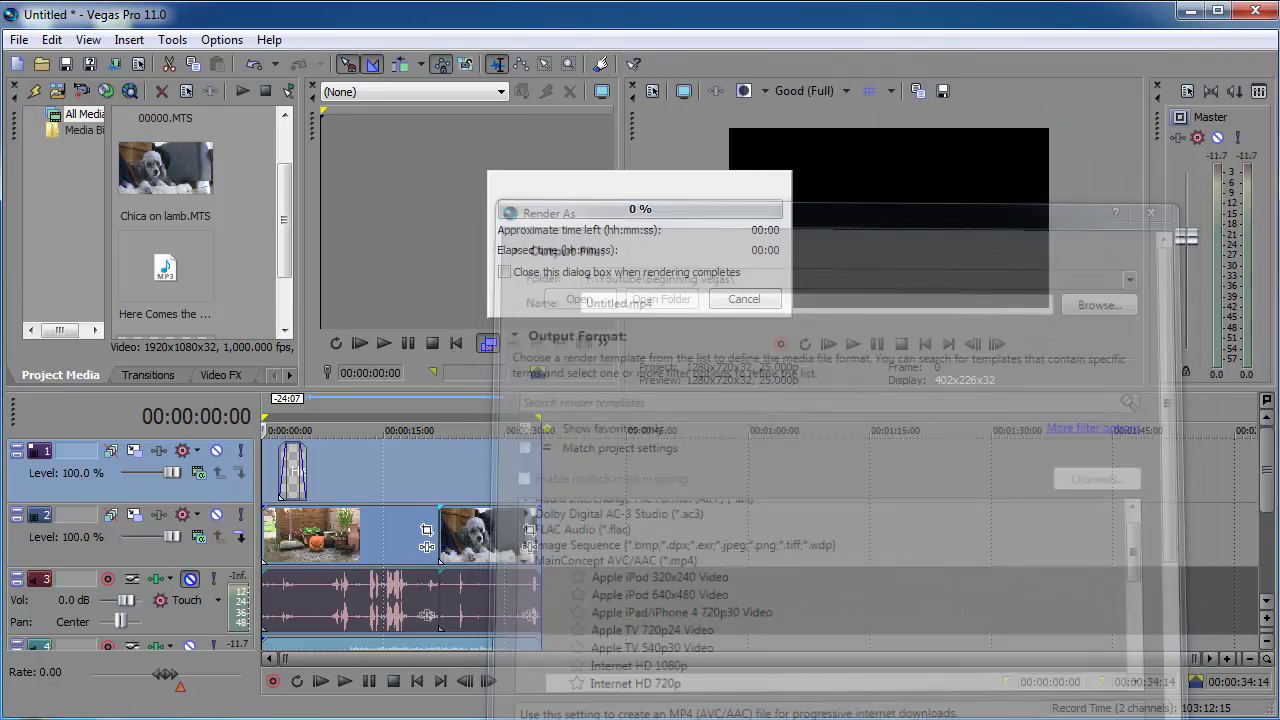